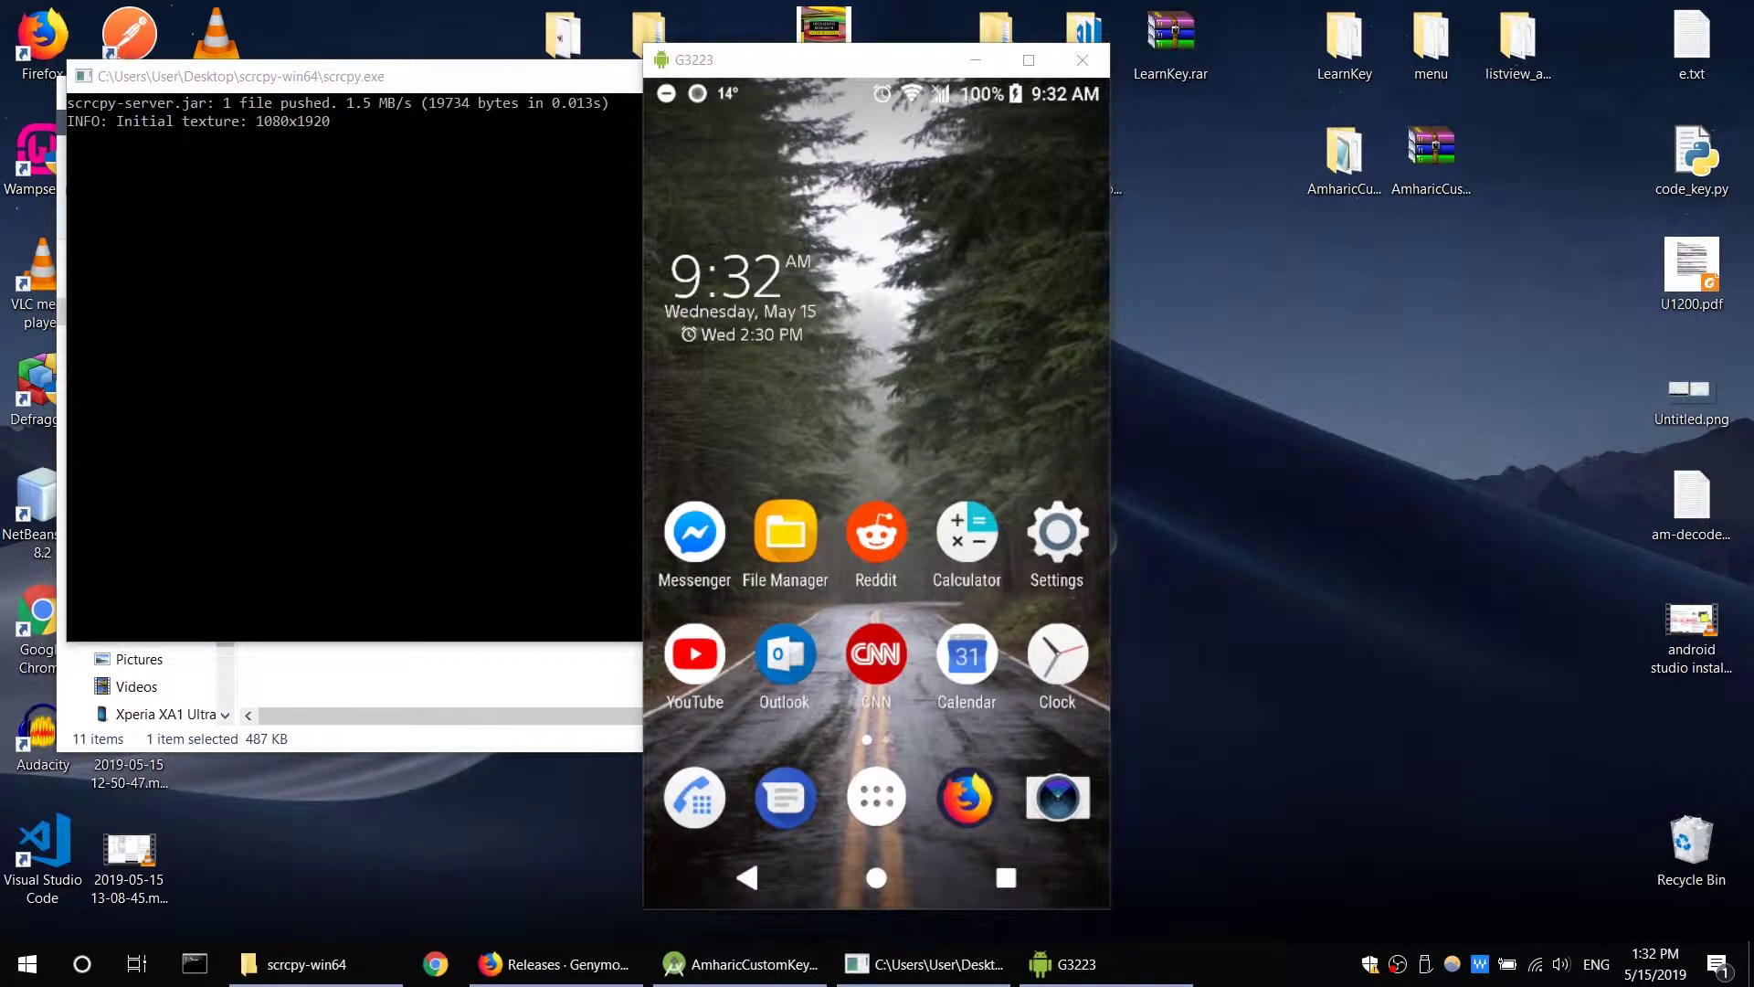
Move the G3223 phone mirror window slightly up and to the right on the desktop.
{"action": "left_click_drag", "start_coordinate": [819, 71], "coordinate": [836, 50]}
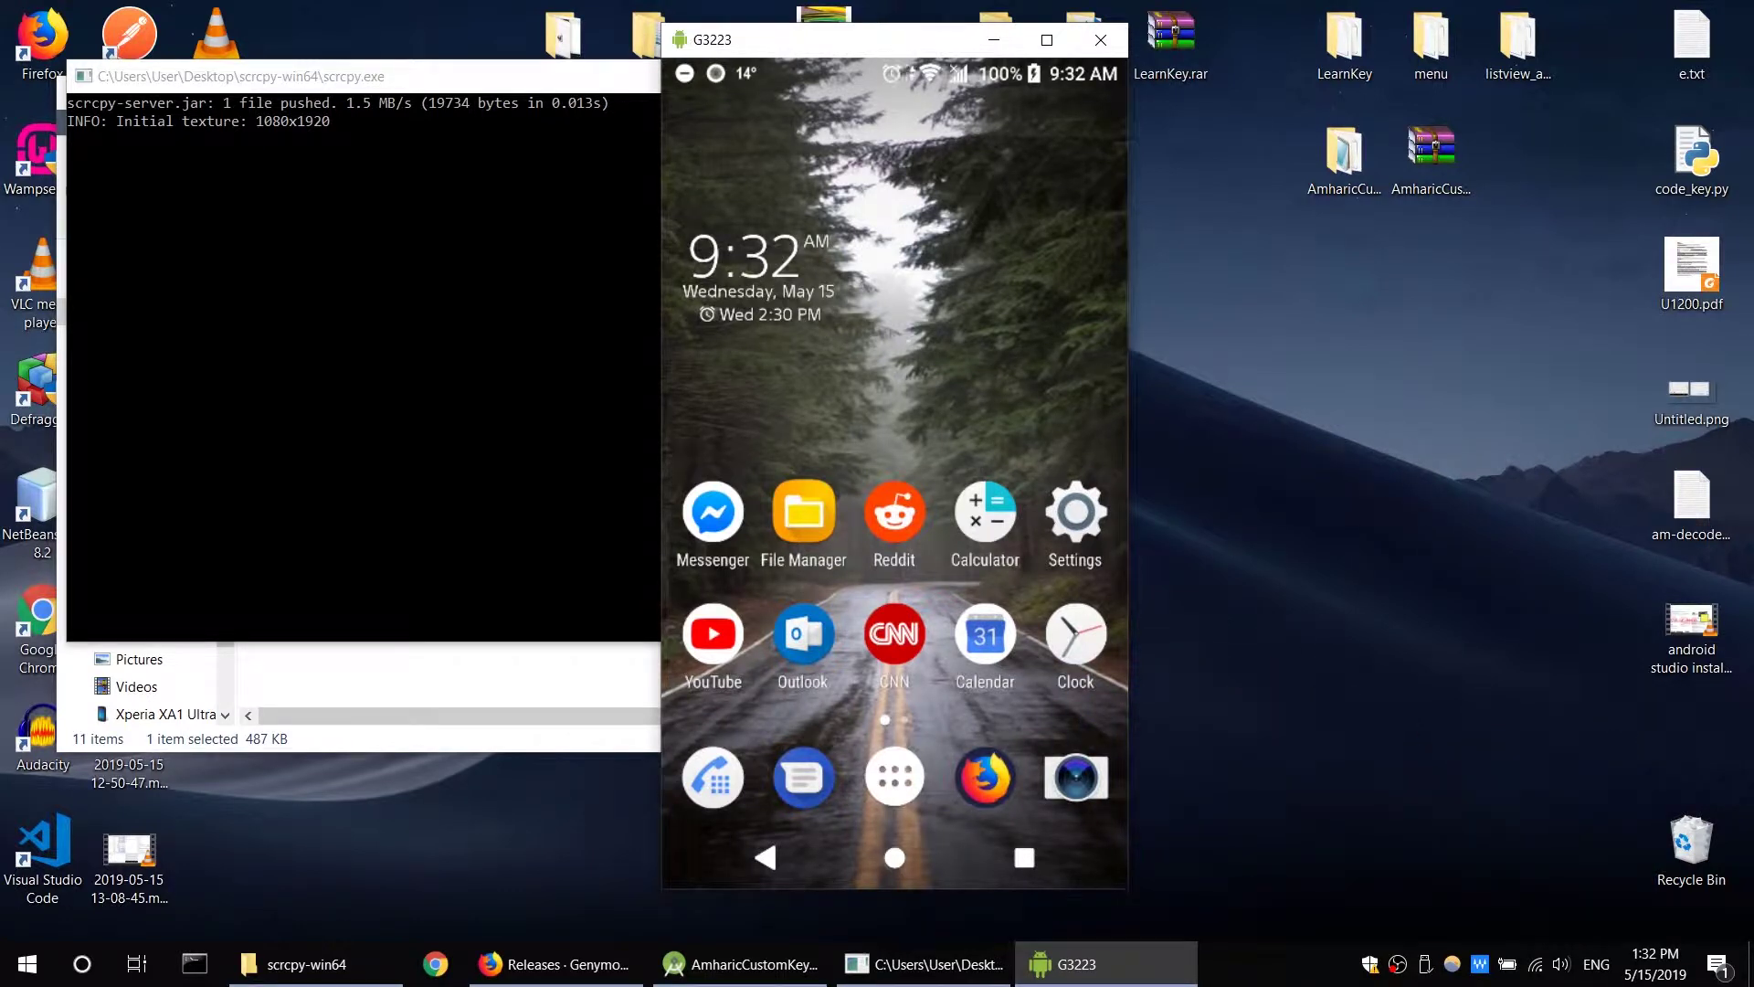
Navigate the phone to Settings > System > About phone.
{"action": "left_click", "coordinate": [1076, 512]}
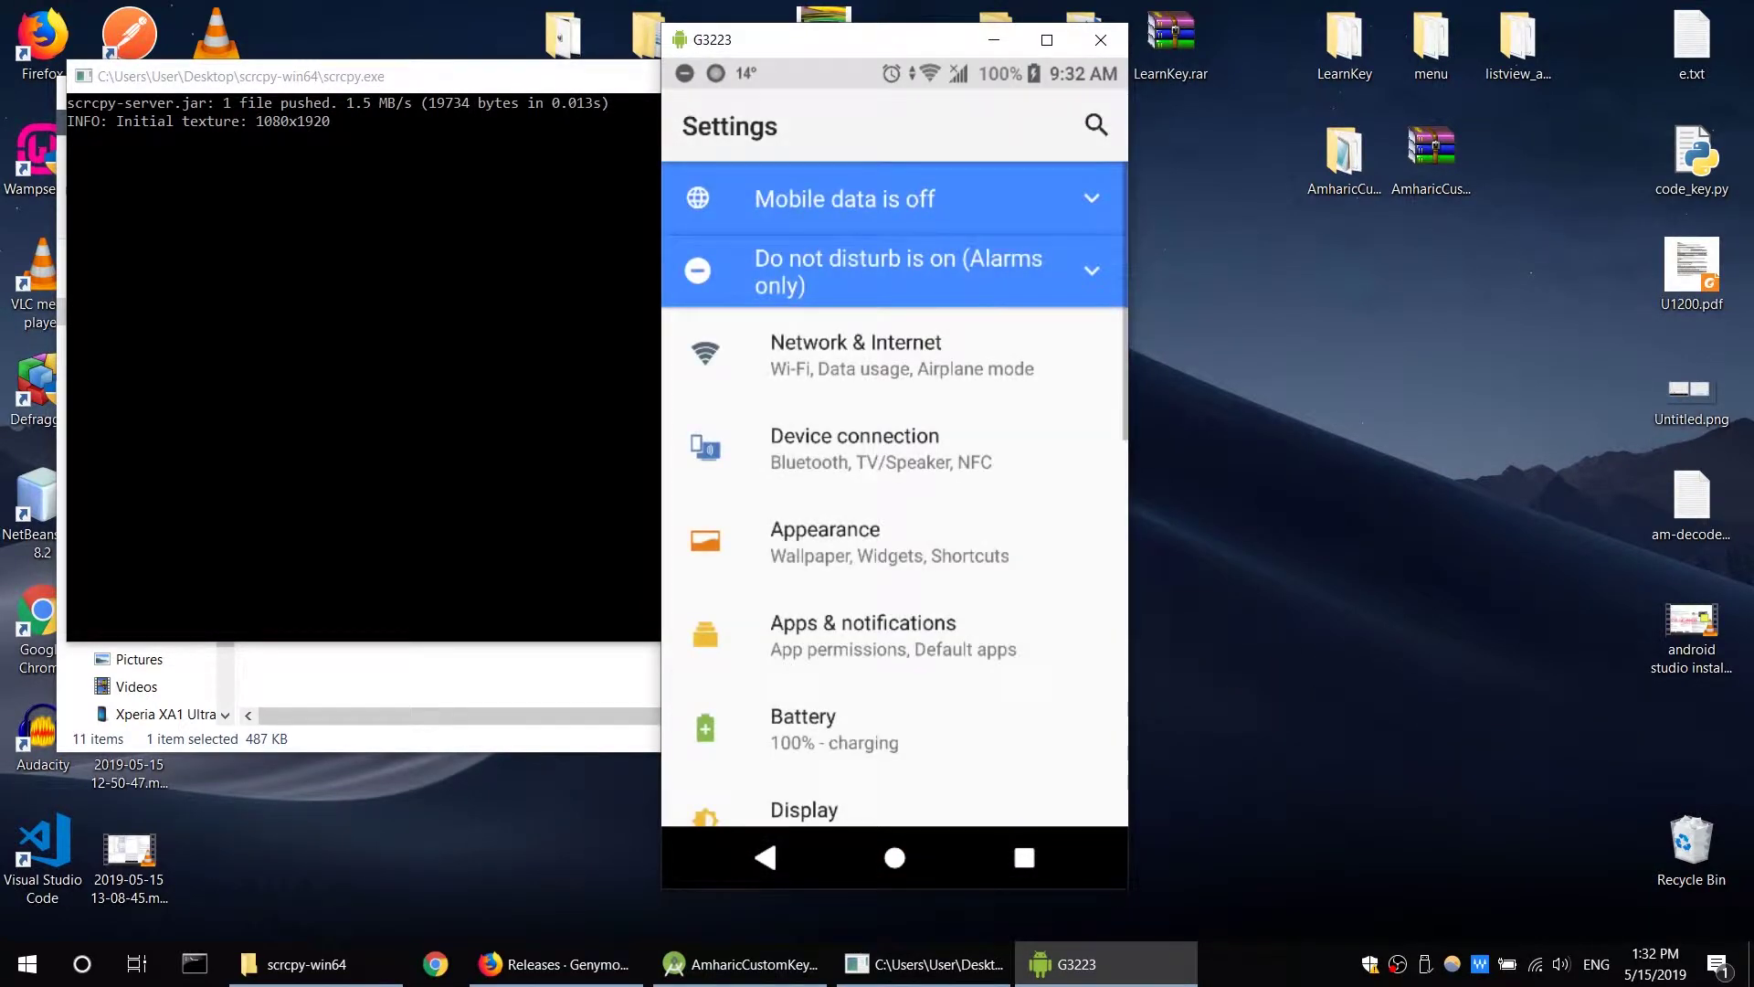
{"action": "scroll", "coordinate": [895, 494], "scroll_direction": "down", "scroll_amount": 3}
{"action": "scroll", "coordinate": [895, 494], "scroll_direction": "down", "scroll_amount": 5}
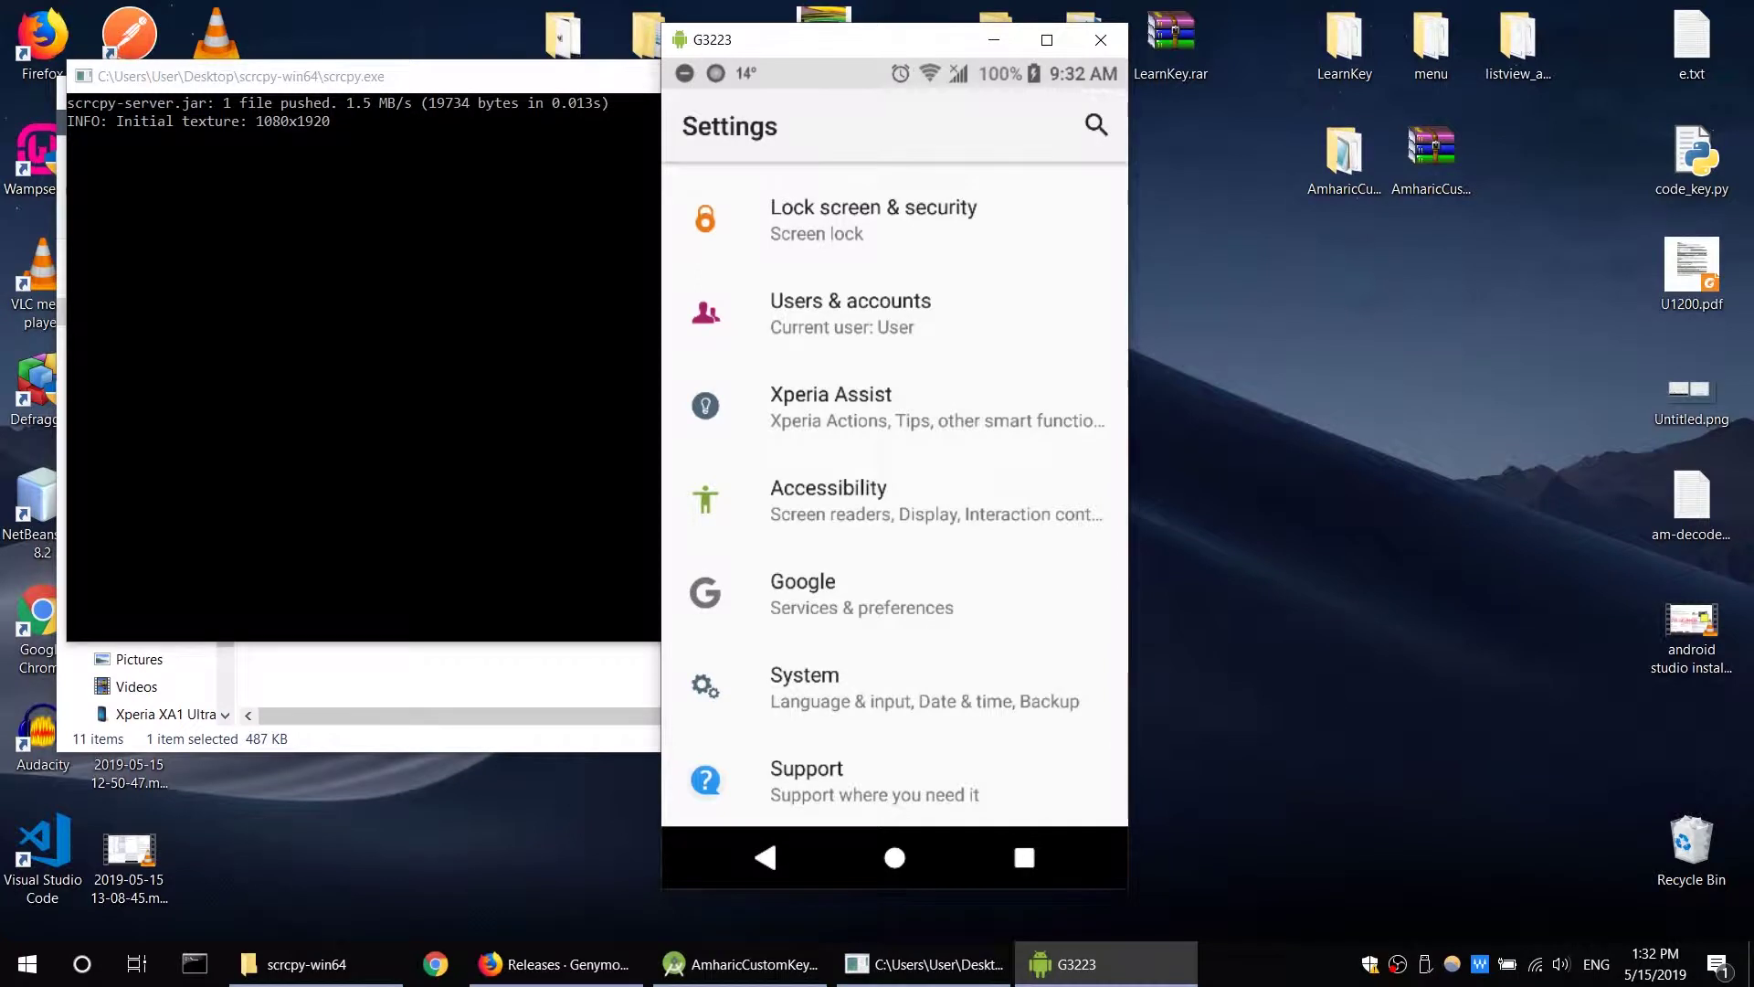
{"action": "left_click", "coordinate": [805, 685]}
{"action": "scroll", "coordinate": [894, 494], "scroll_direction": "down", "scroll_amount": 3}
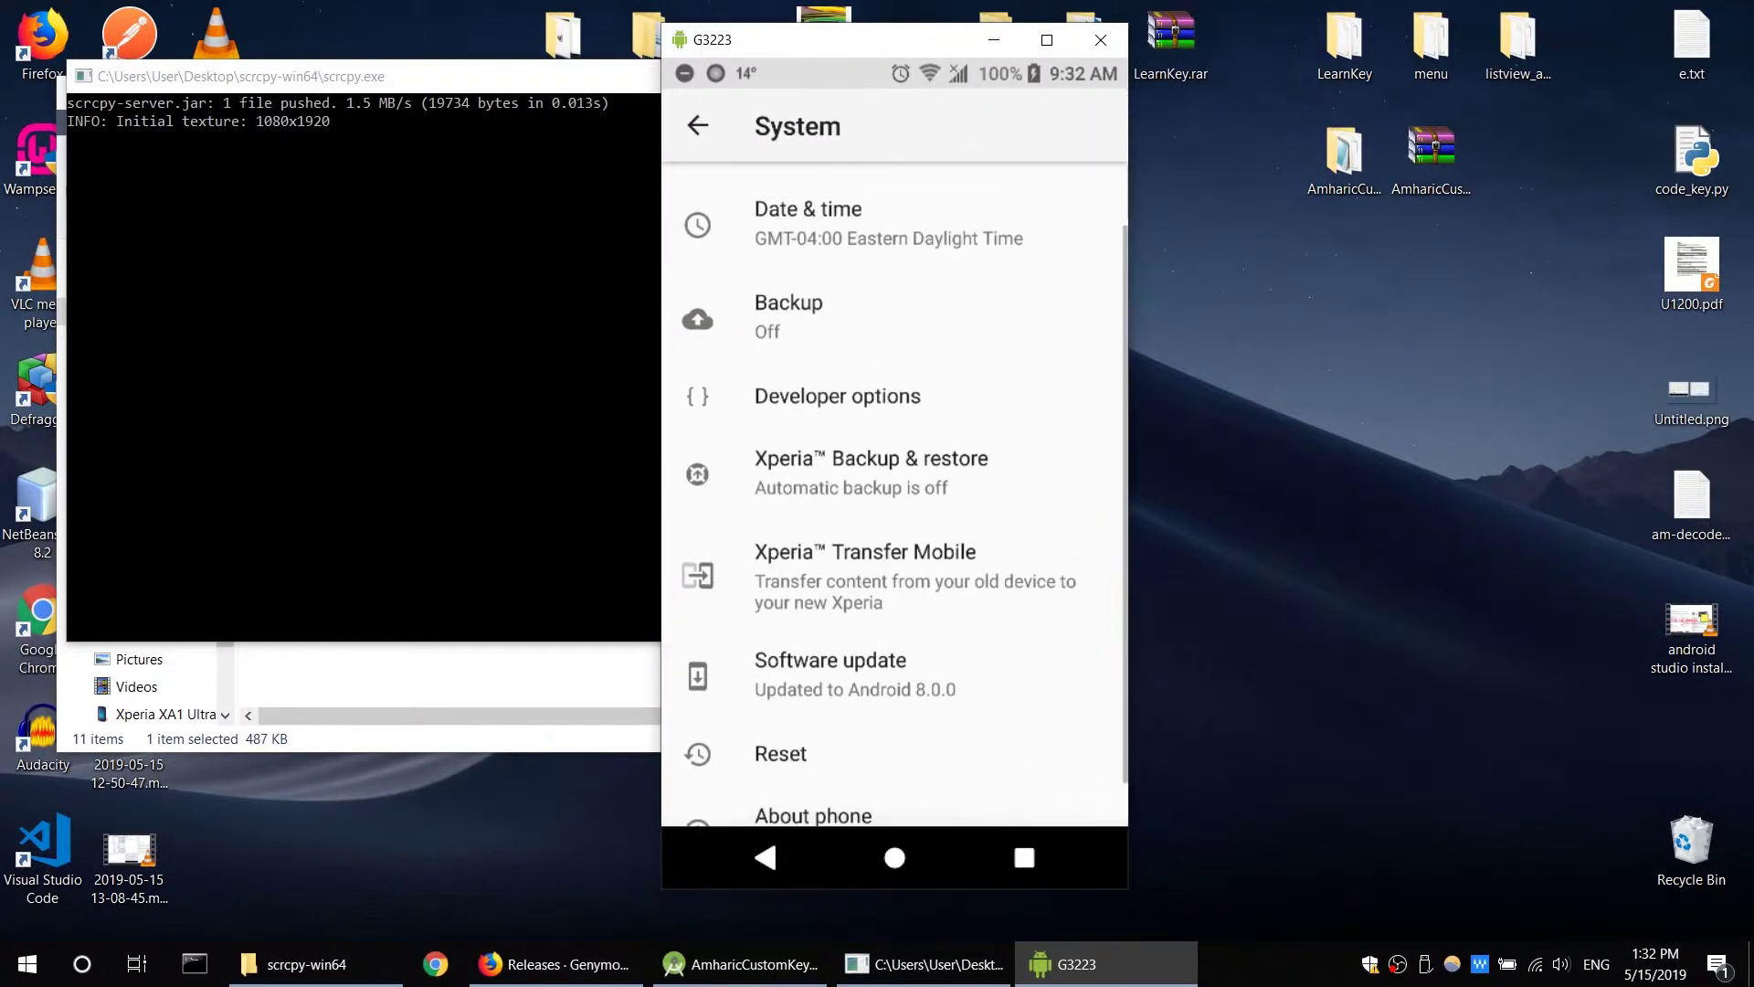
{"action": "scroll", "coordinate": [894, 493], "scroll_direction": "down", "scroll_amount": 2}
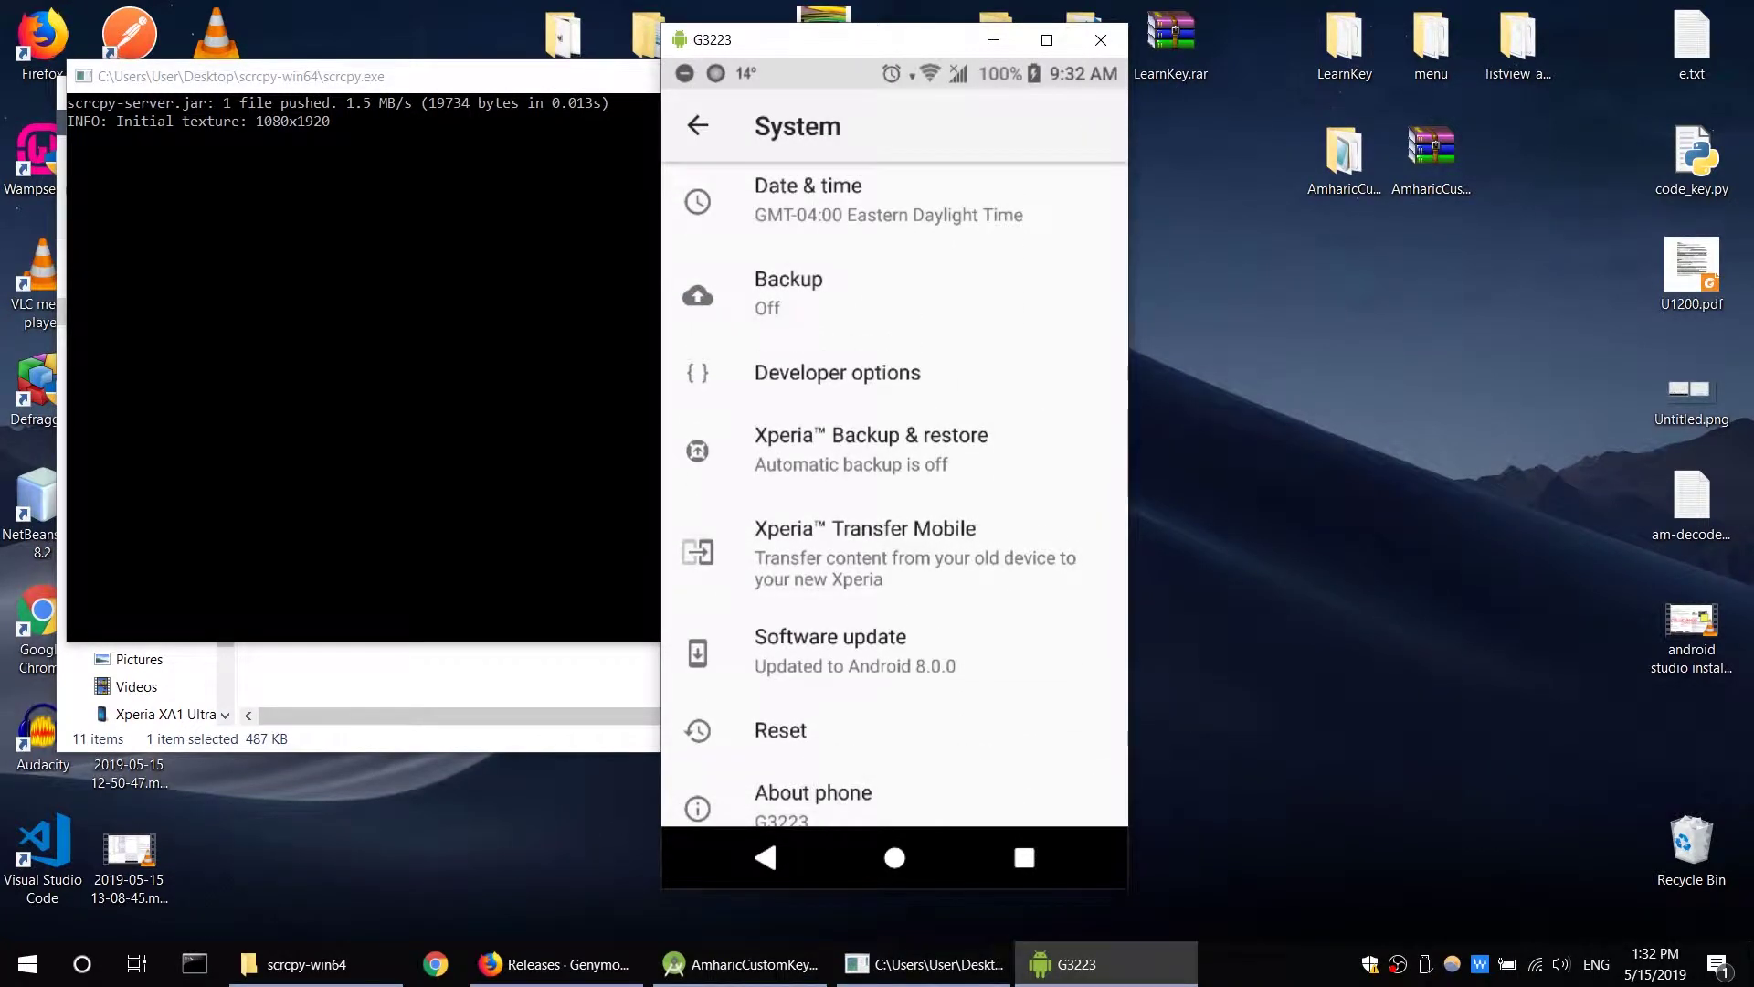
{"action": "scroll", "coordinate": [893, 493], "scroll_direction": "down", "scroll_amount": 1}
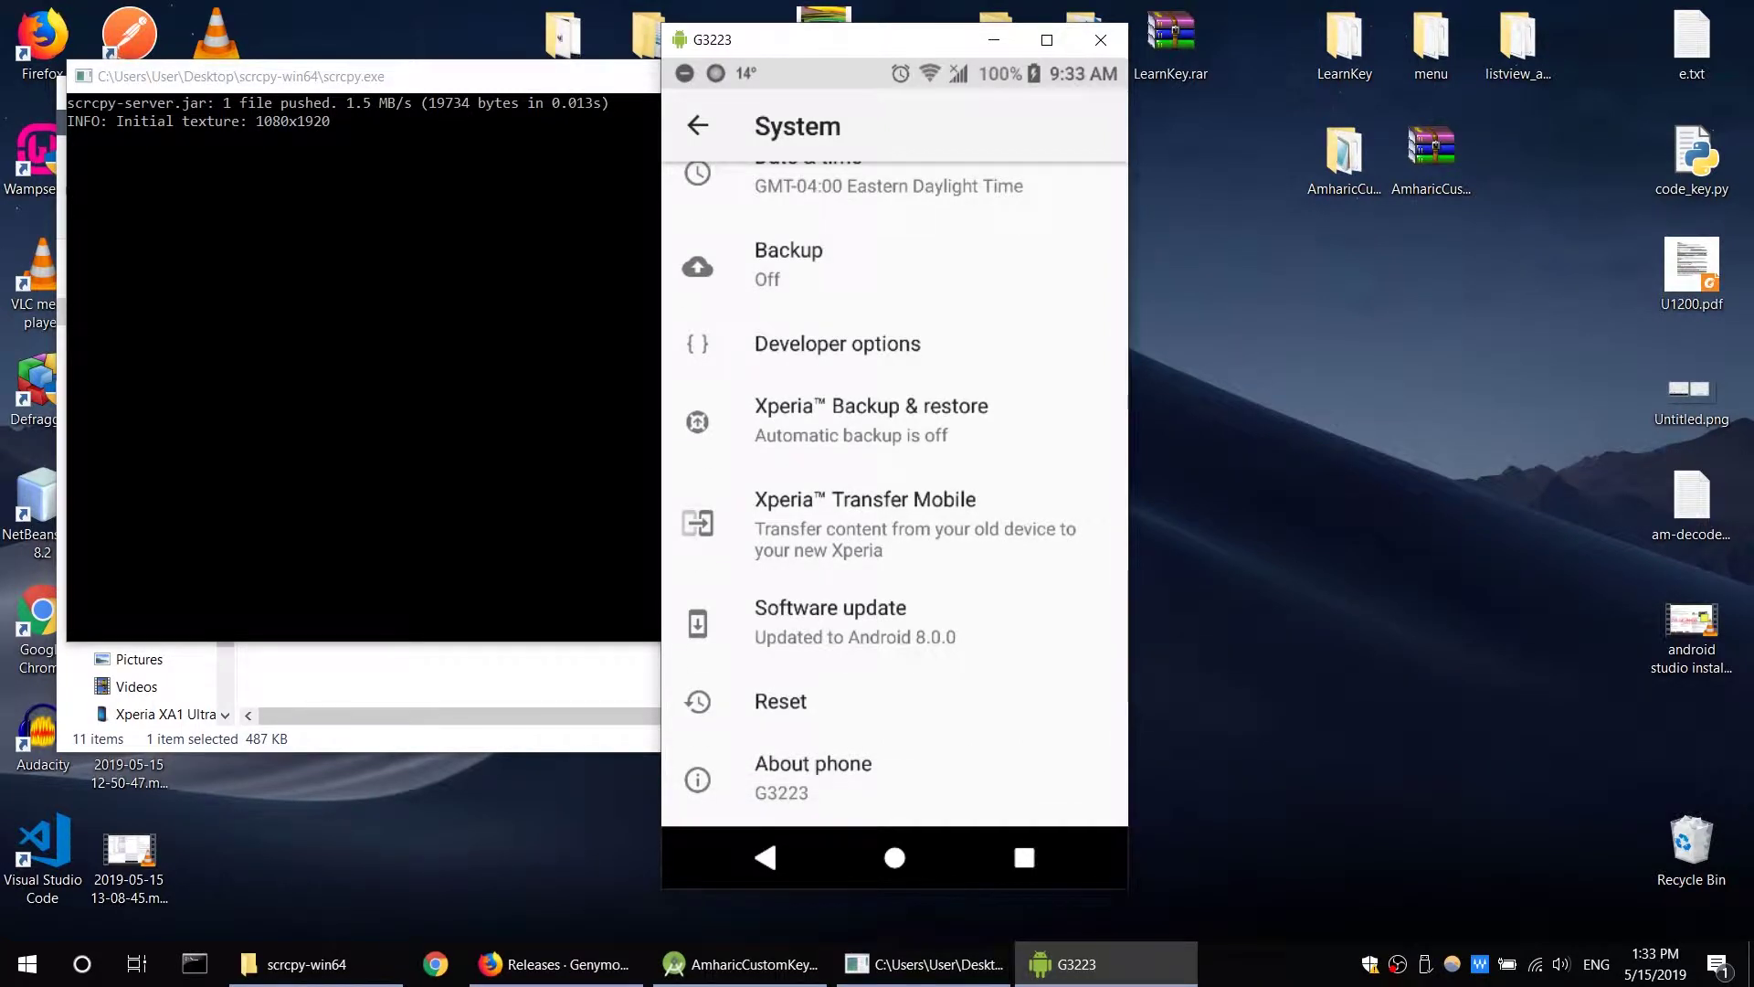
{"action": "left_click", "coordinate": [812, 778]}
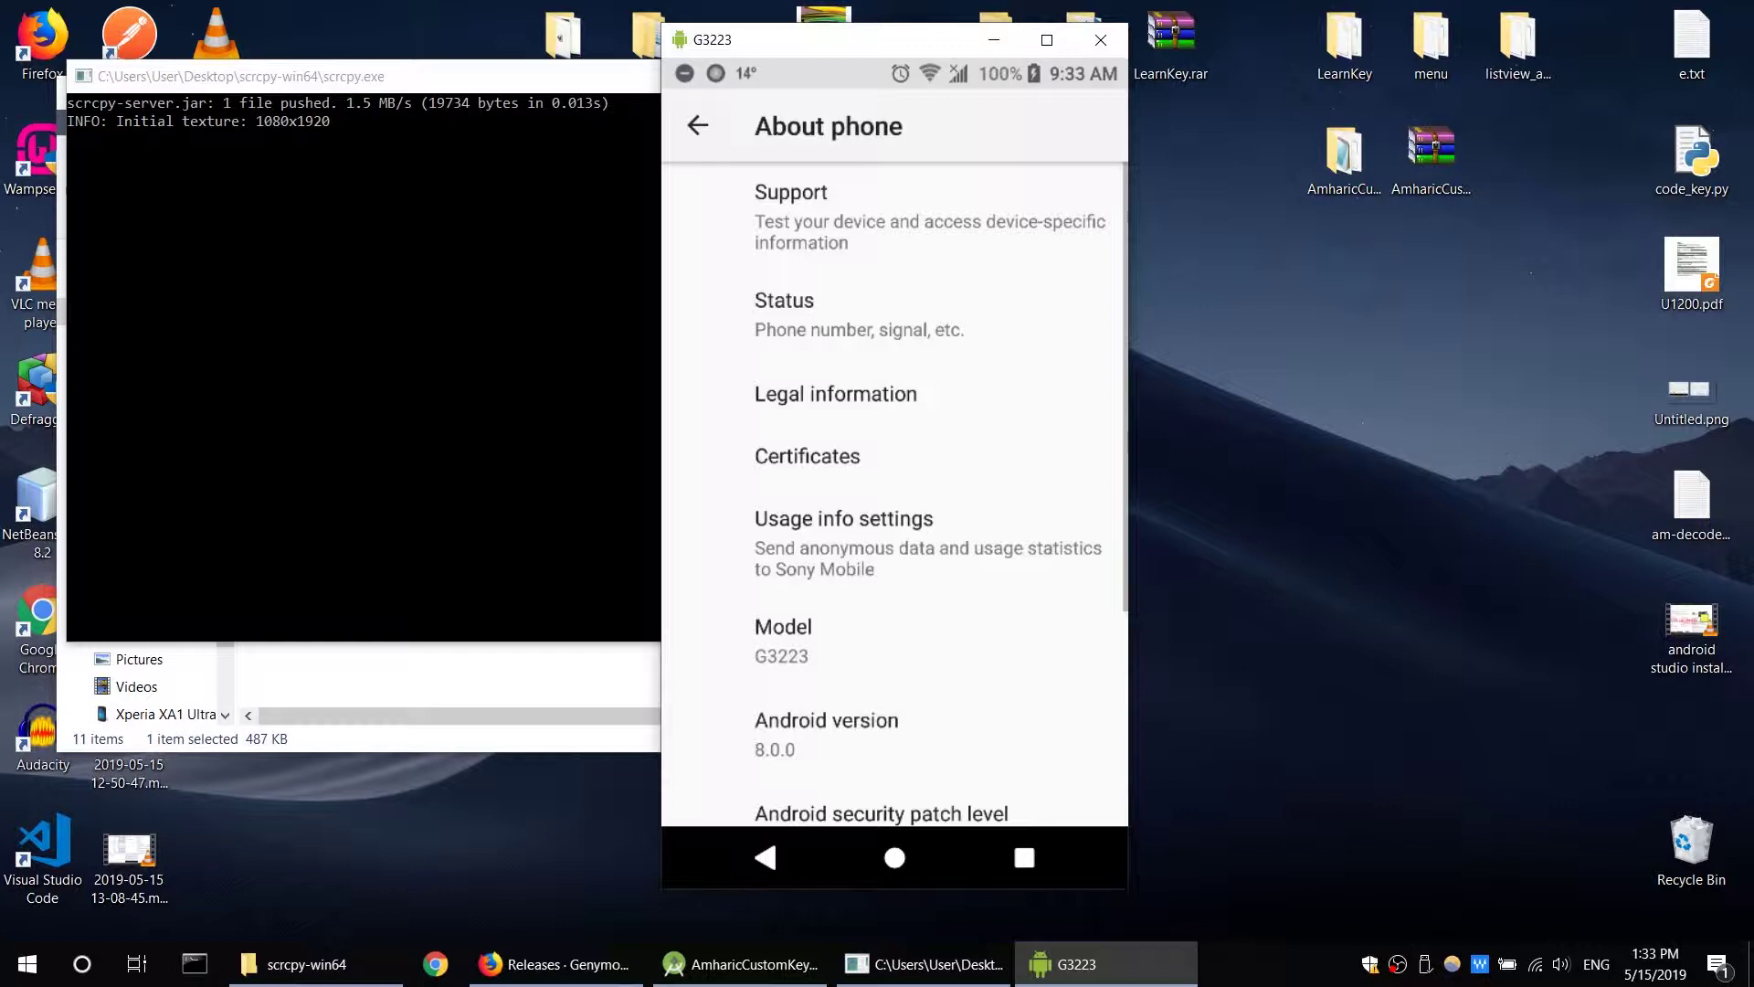
{"action": "scroll", "coordinate": [894, 495], "scroll_direction": "down", "scroll_amount": 5}
{"action": "scroll", "coordinate": [894, 494], "scroll_direction": "down", "scroll_amount": 2}
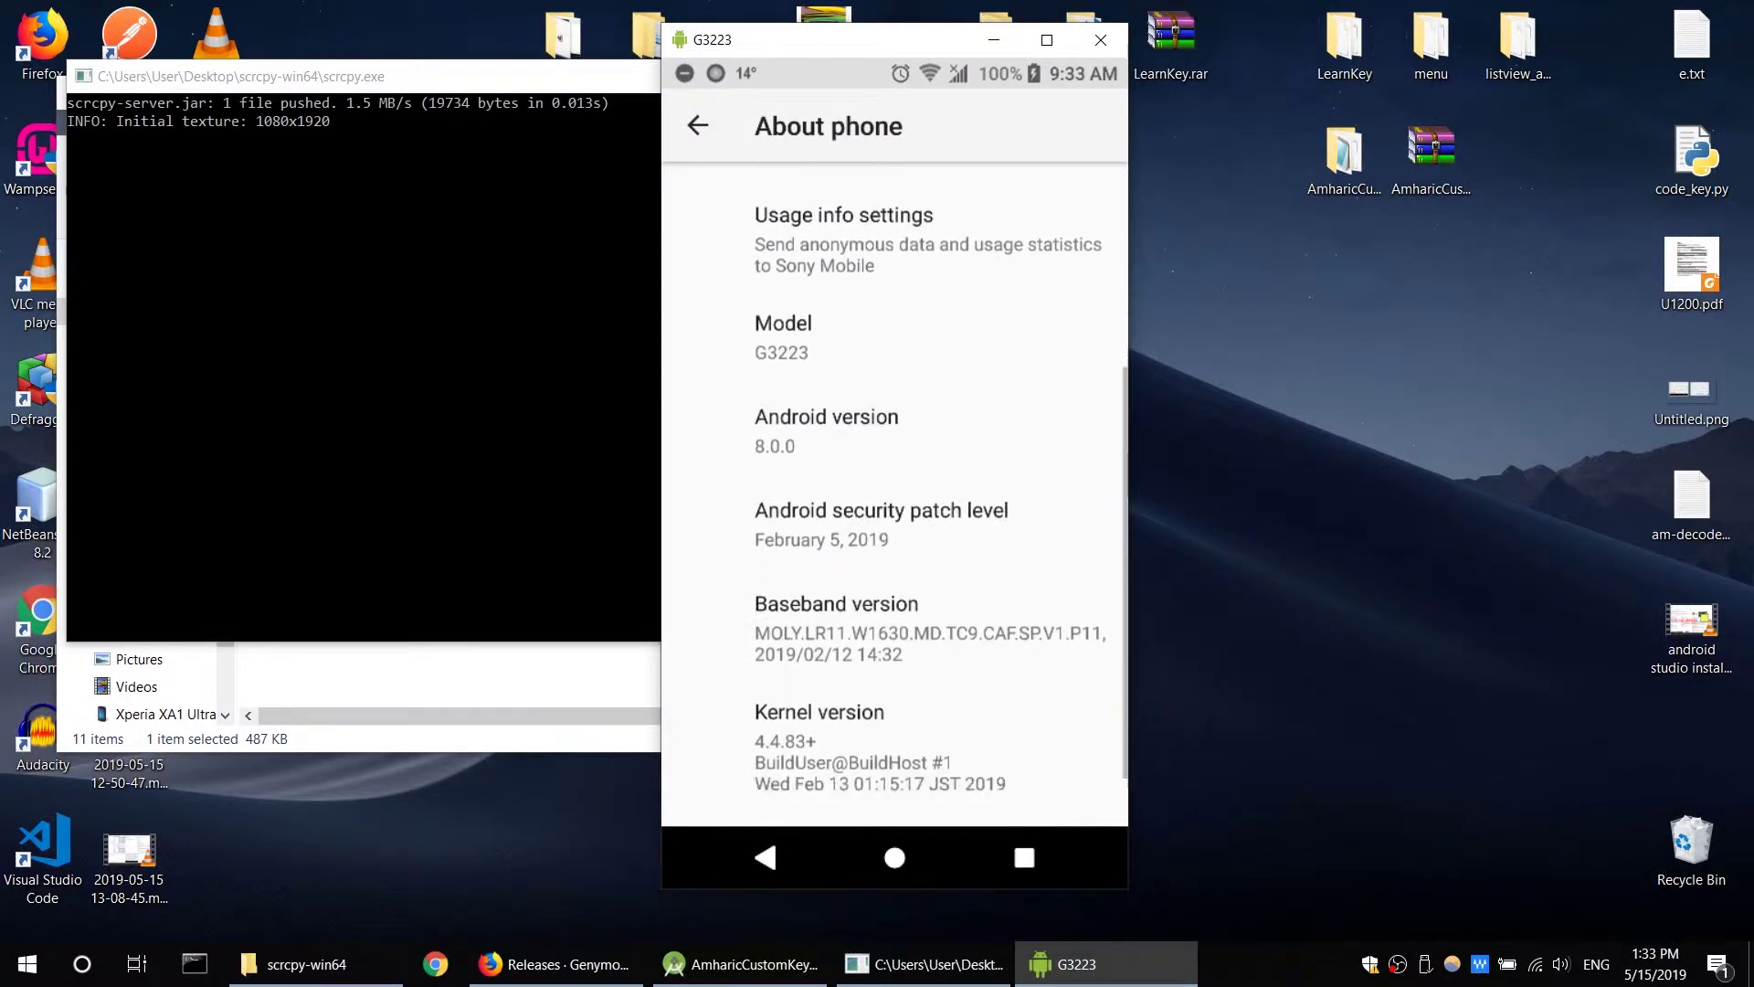
{"action": "scroll", "coordinate": [895, 494], "scroll_direction": "down", "scroll_amount": 2}
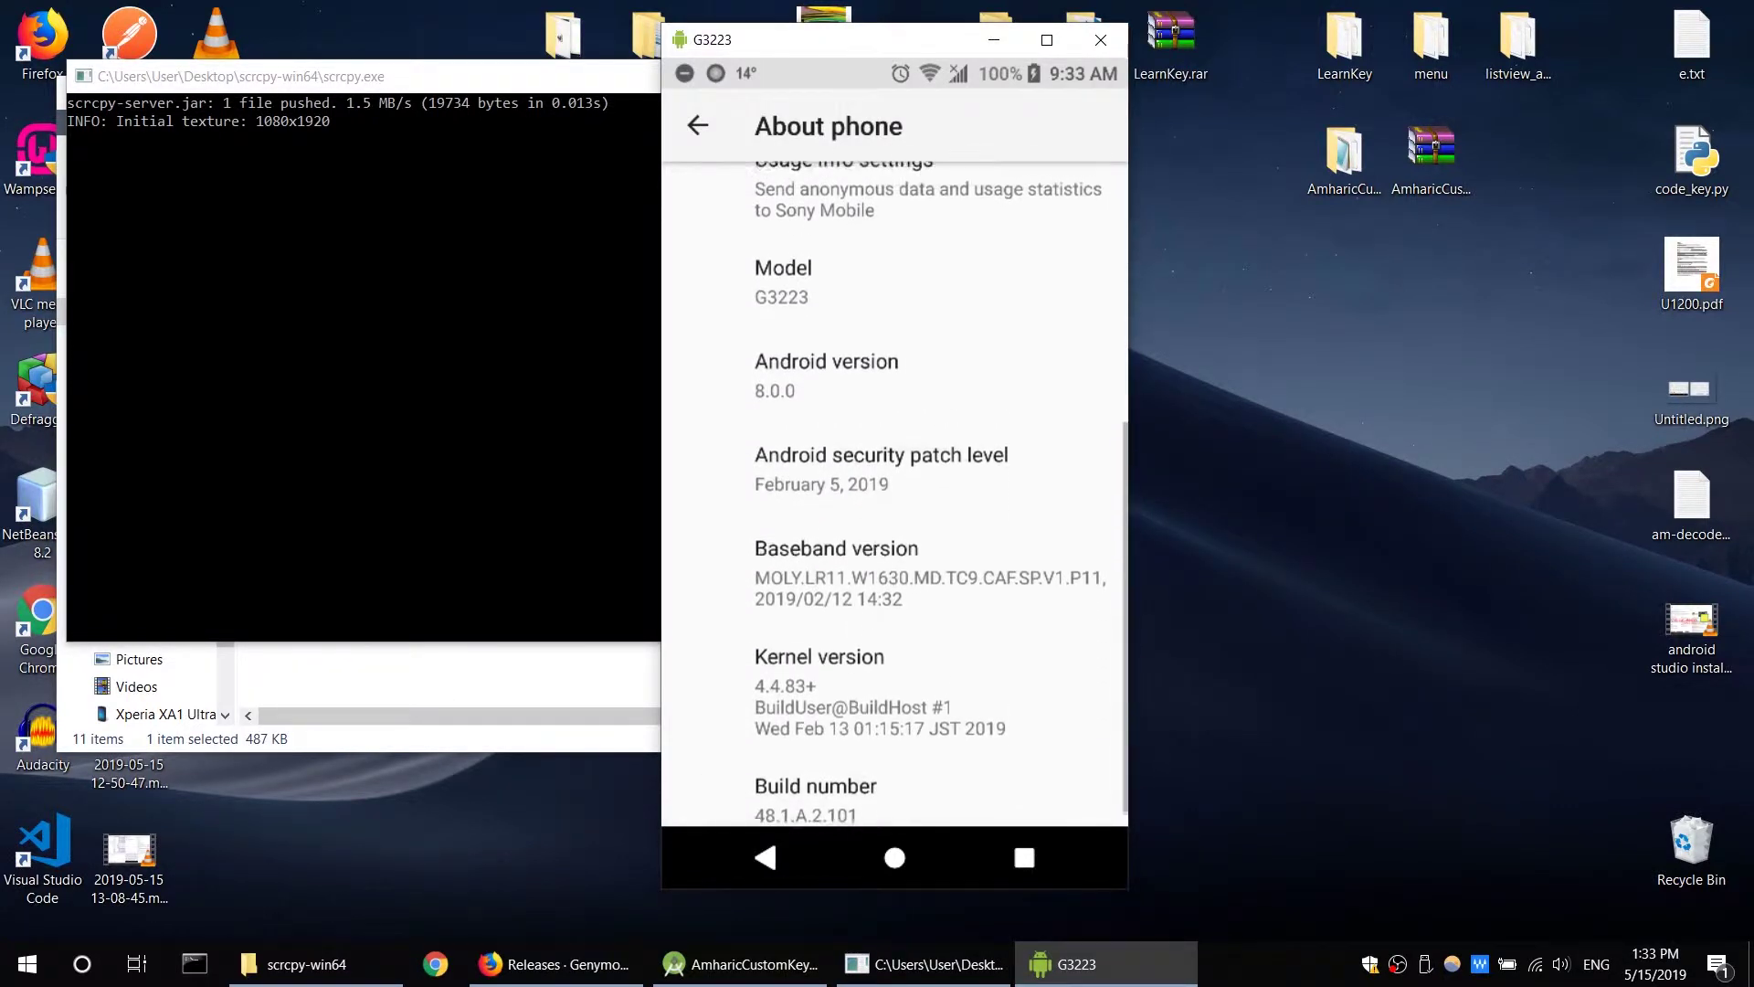
Tap Build number repeatedly to confirm developer mode is unlocked, then return to System.
{"action": "left_click", "coordinate": [815, 791]}
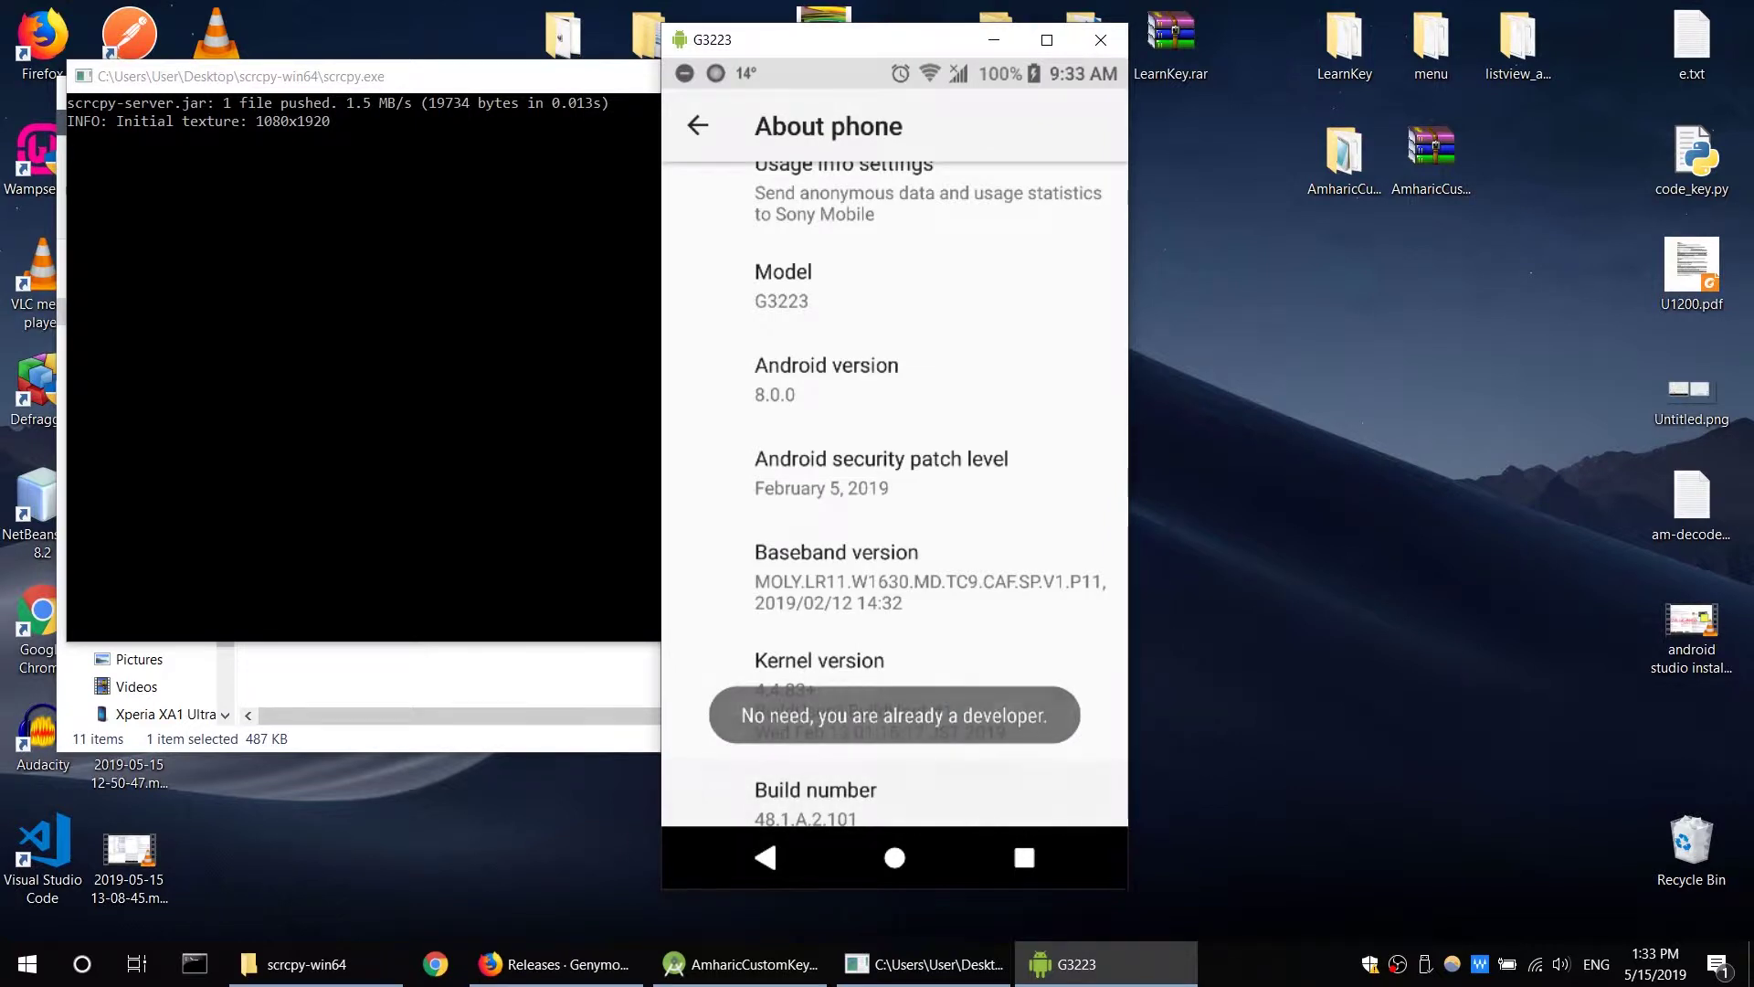
{"action": "left_click", "coordinate": [816, 791]}
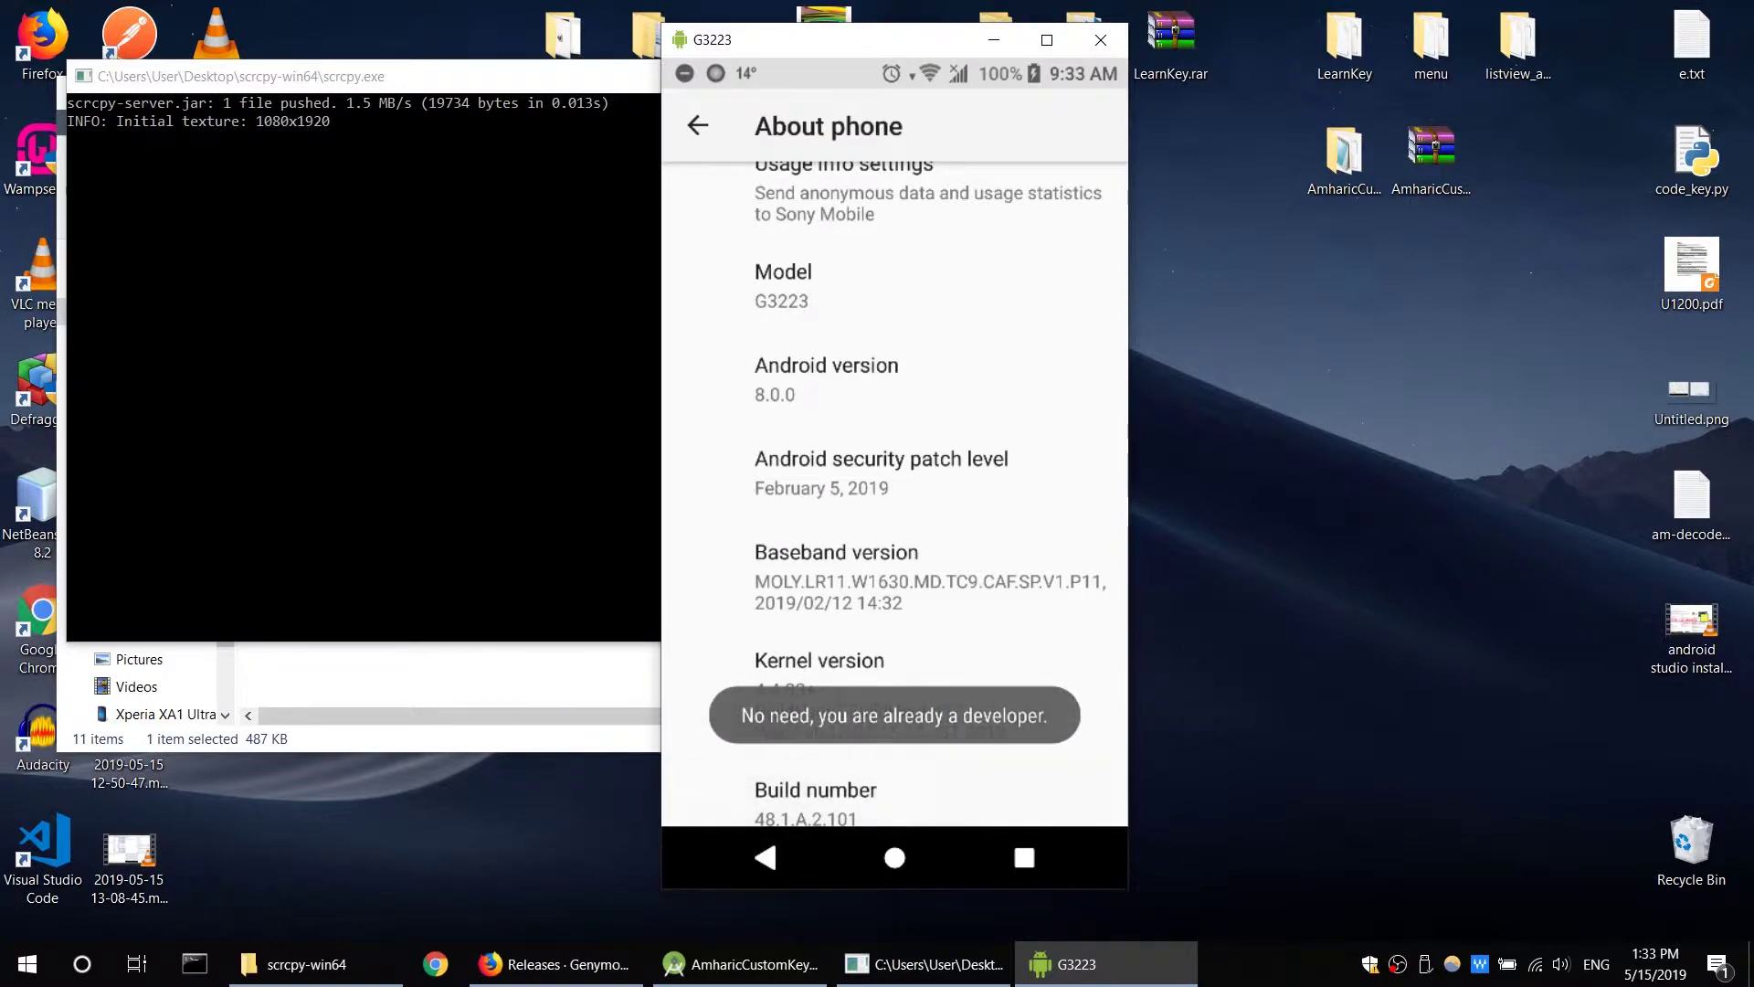
{"action": "left_click", "coordinate": [816, 789]}
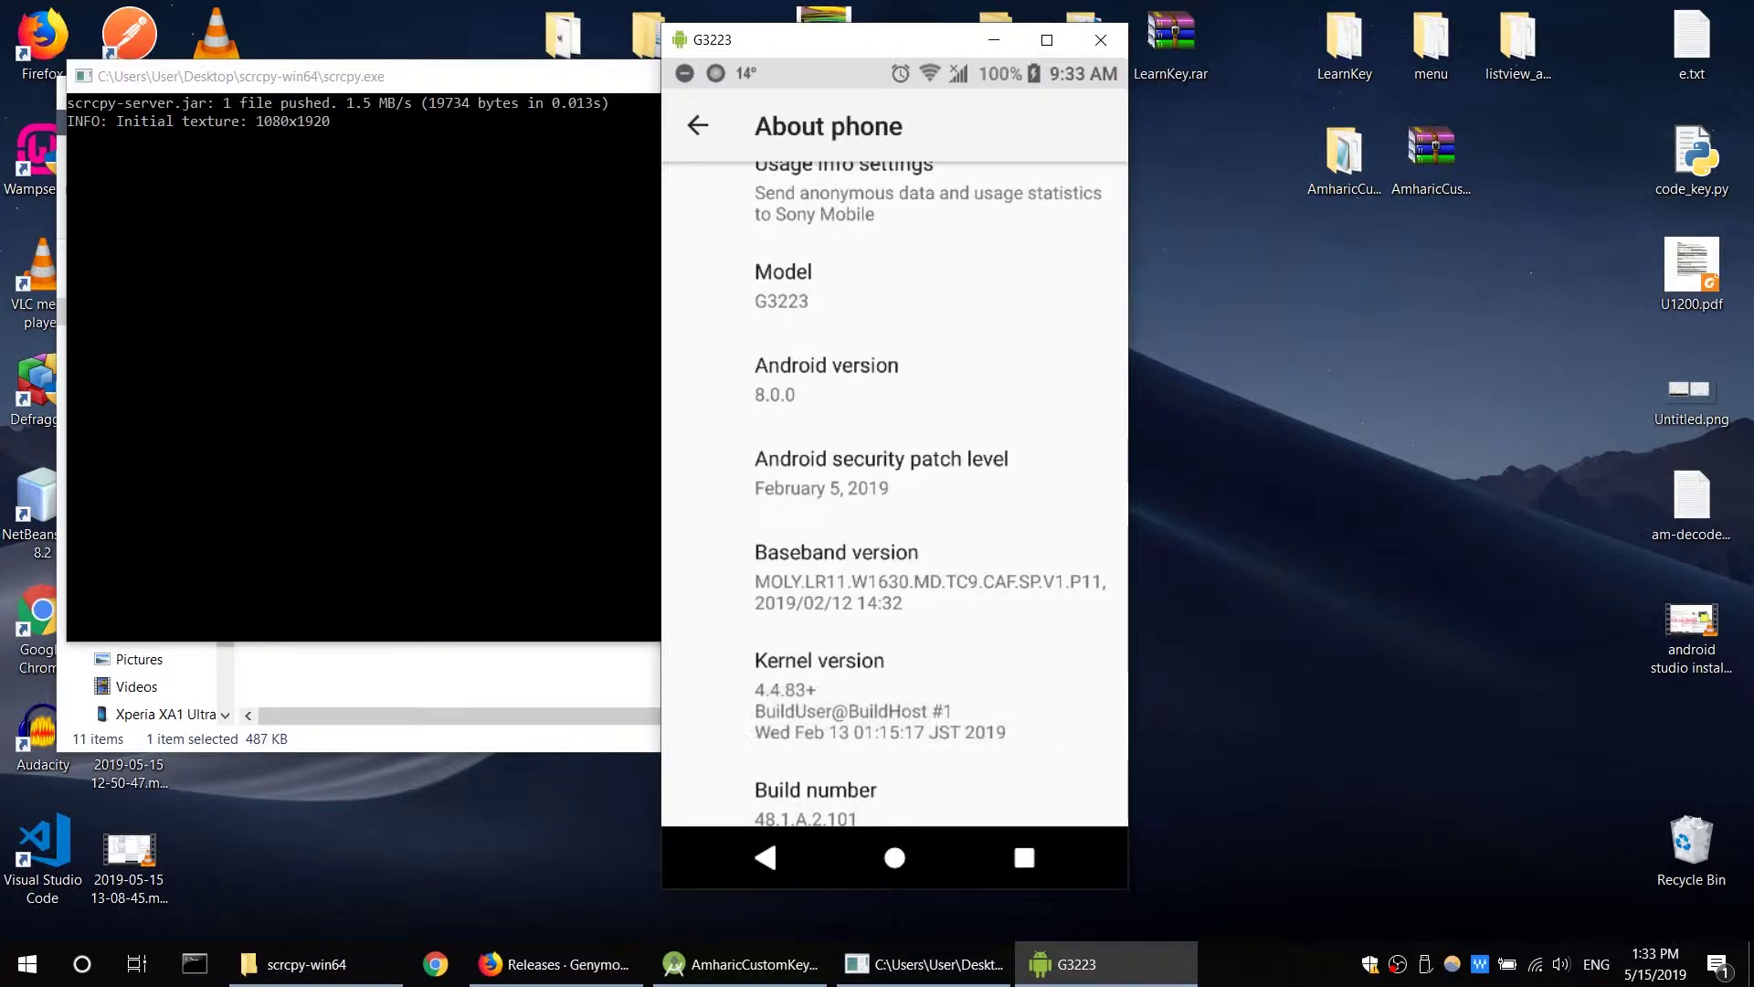
{"action": "key", "text": "Escape"}
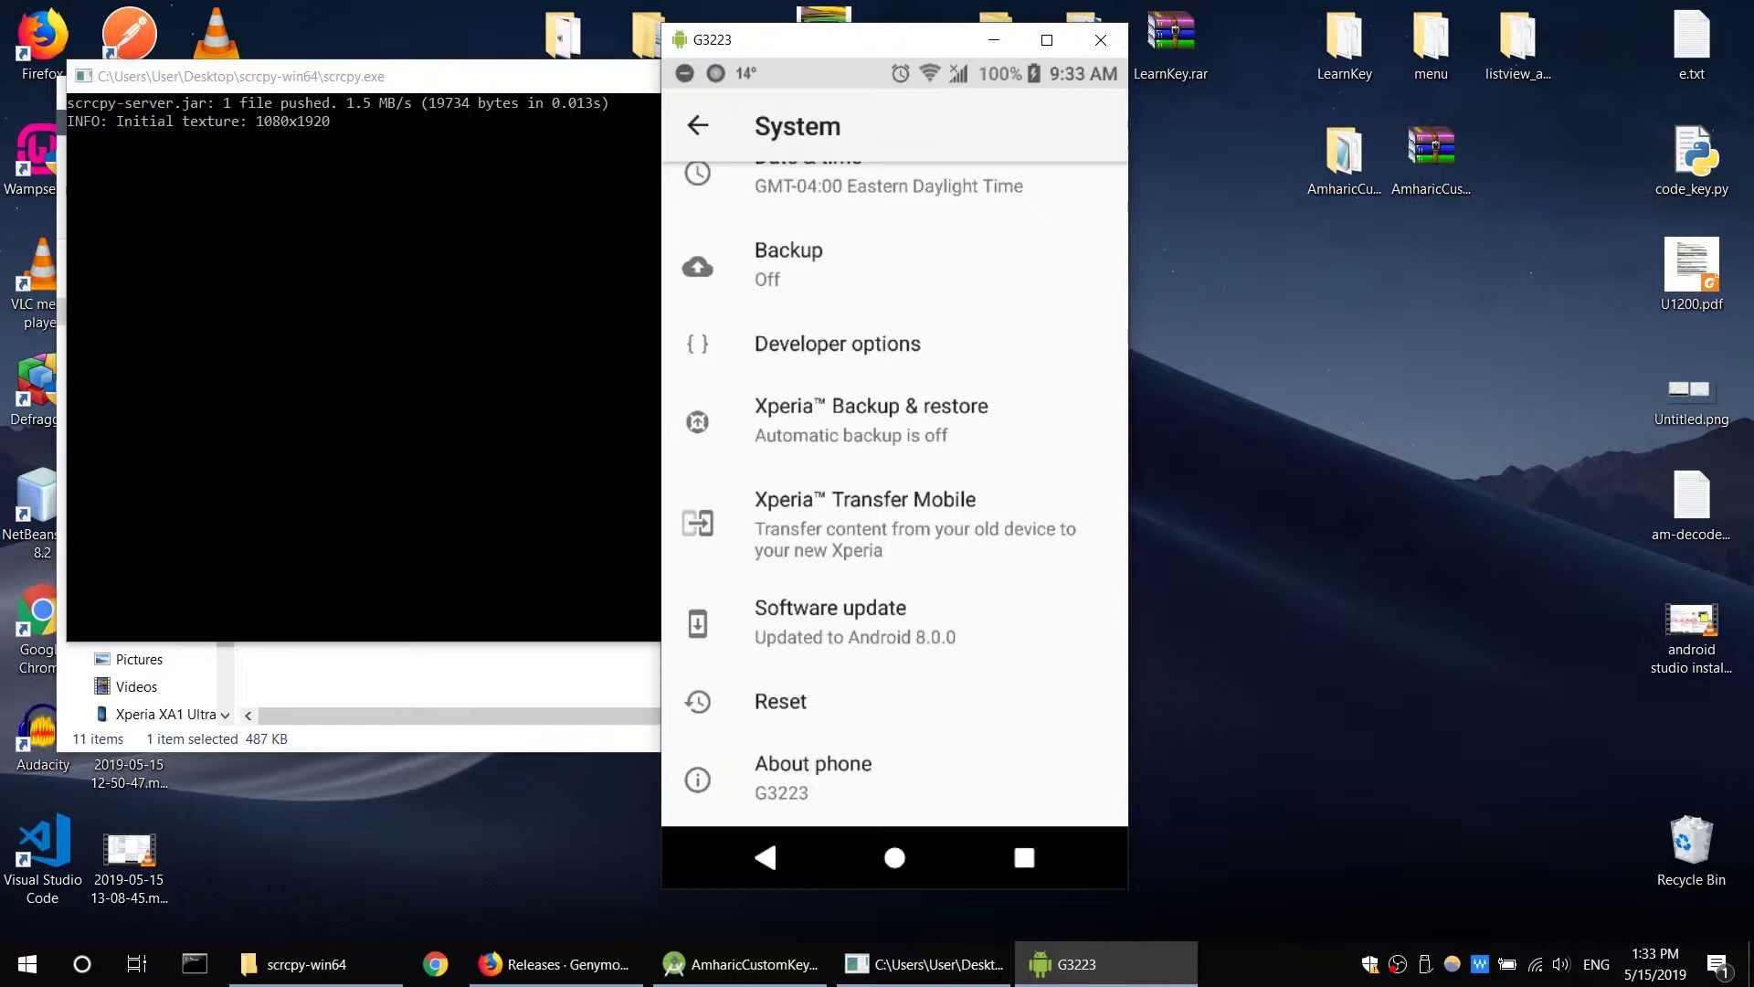
Confirm USB debugging in Developer options, close the mirror and scrcpy-win64 folder, and return to Firefox.
{"action": "left_click", "coordinate": [838, 343]}
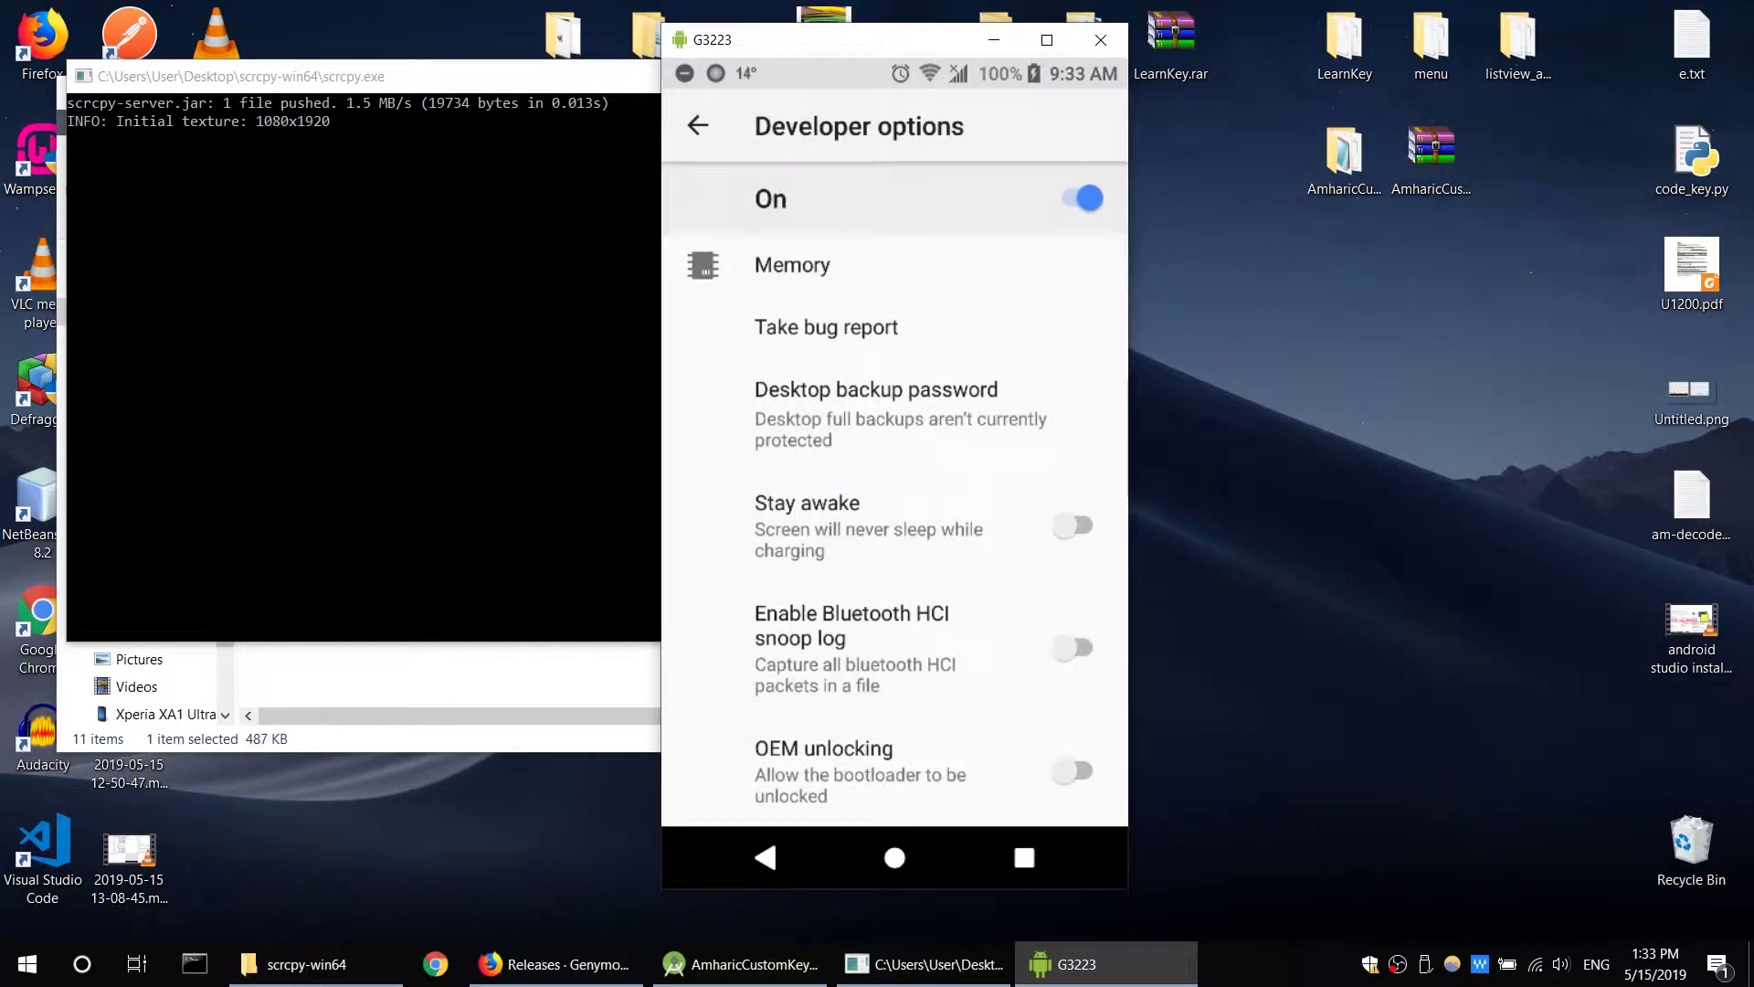
{"action": "scroll", "coordinate": [893, 535], "scroll_direction": "down", "scroll_amount": 3}
{"action": "scroll", "coordinate": [894, 536], "scroll_direction": "down", "scroll_amount": 5}
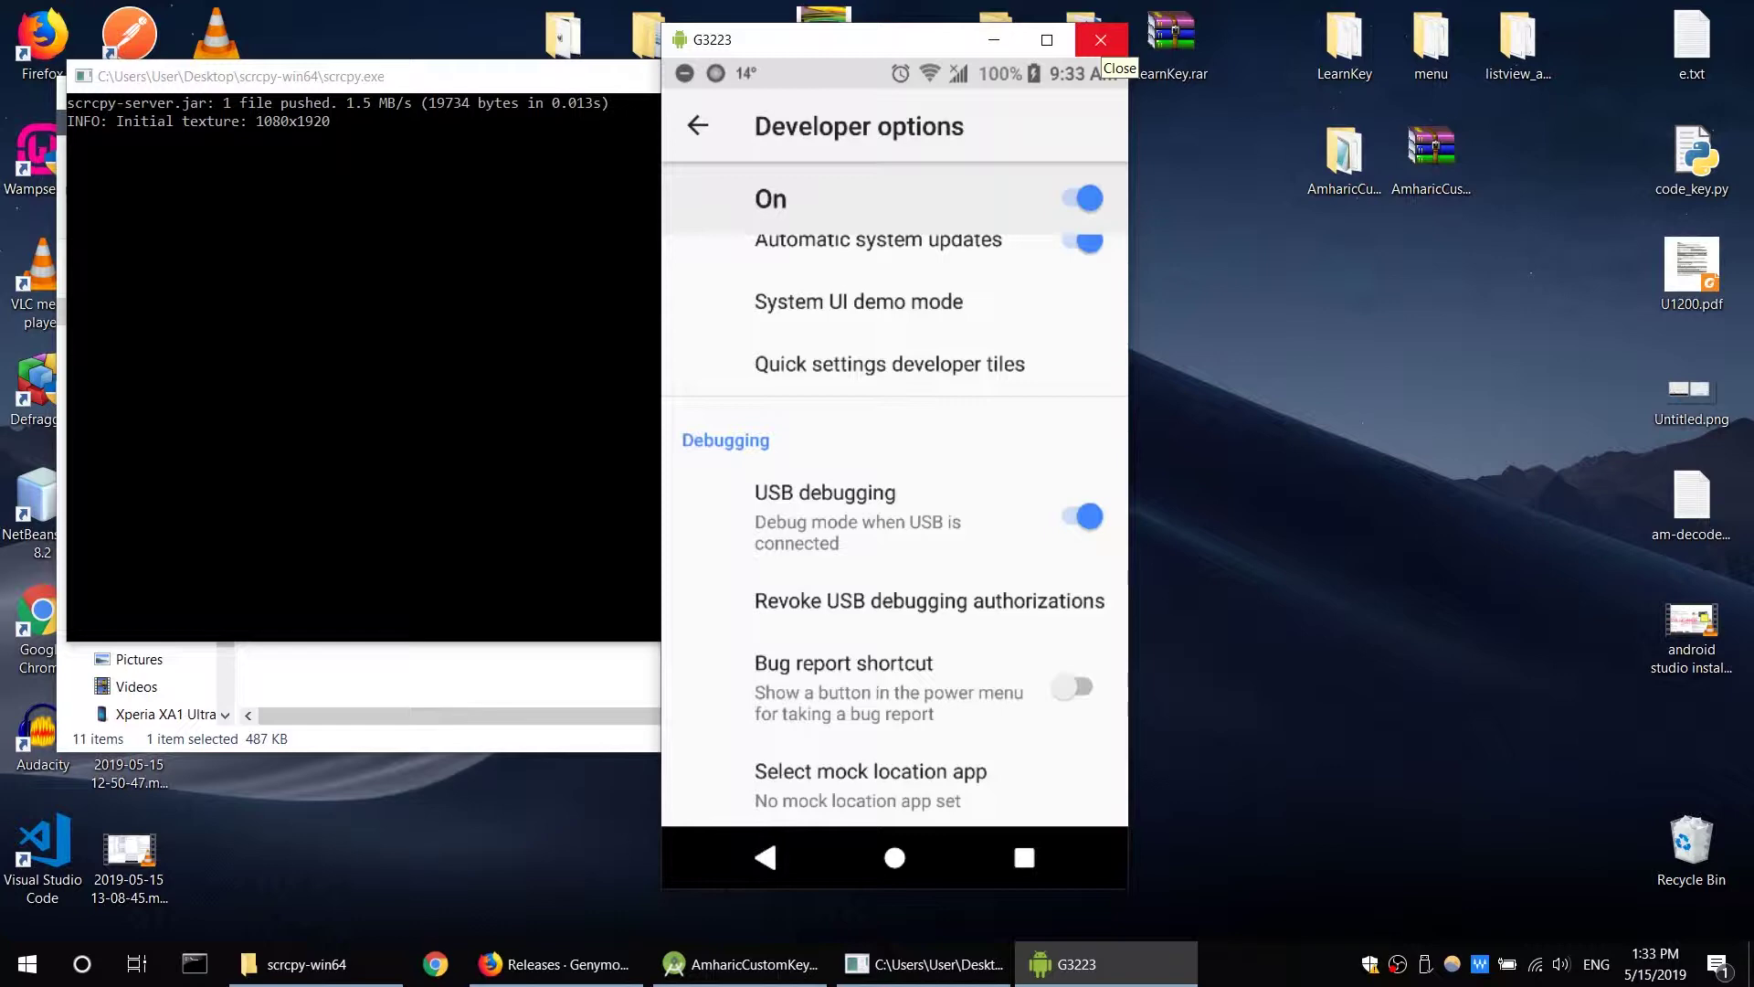
{"action": "left_click", "coordinate": [1101, 41]}
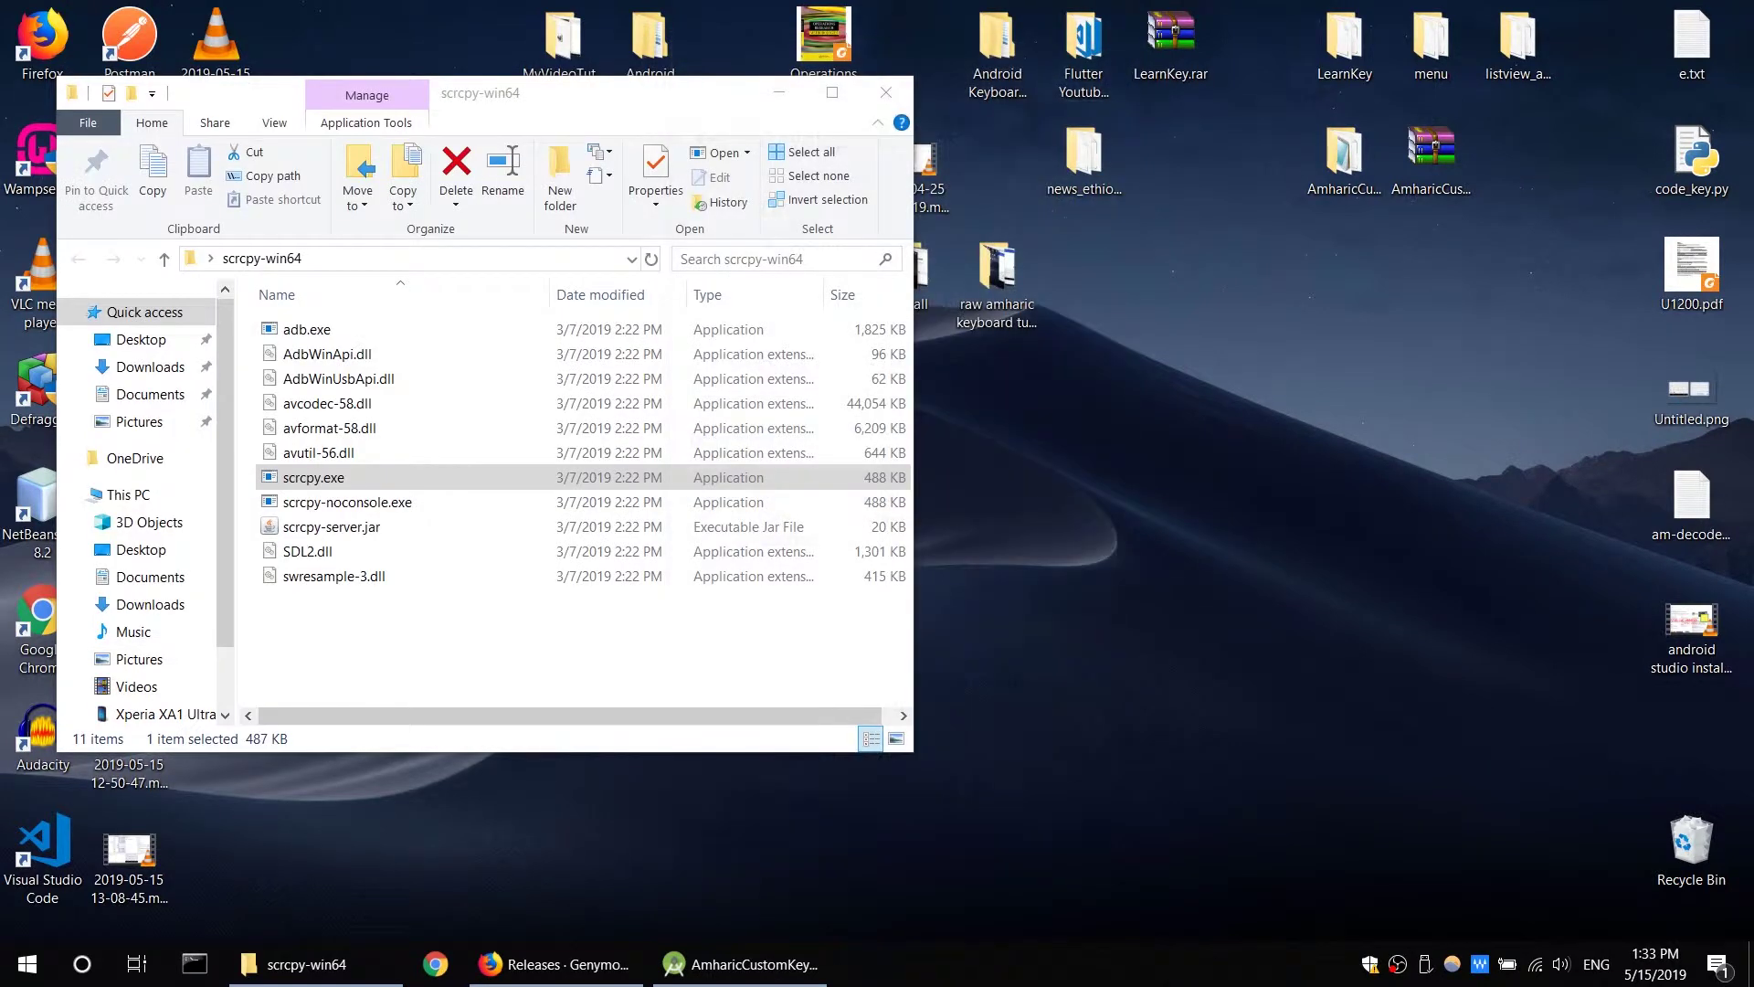
{"action": "left_click", "coordinate": [886, 91]}
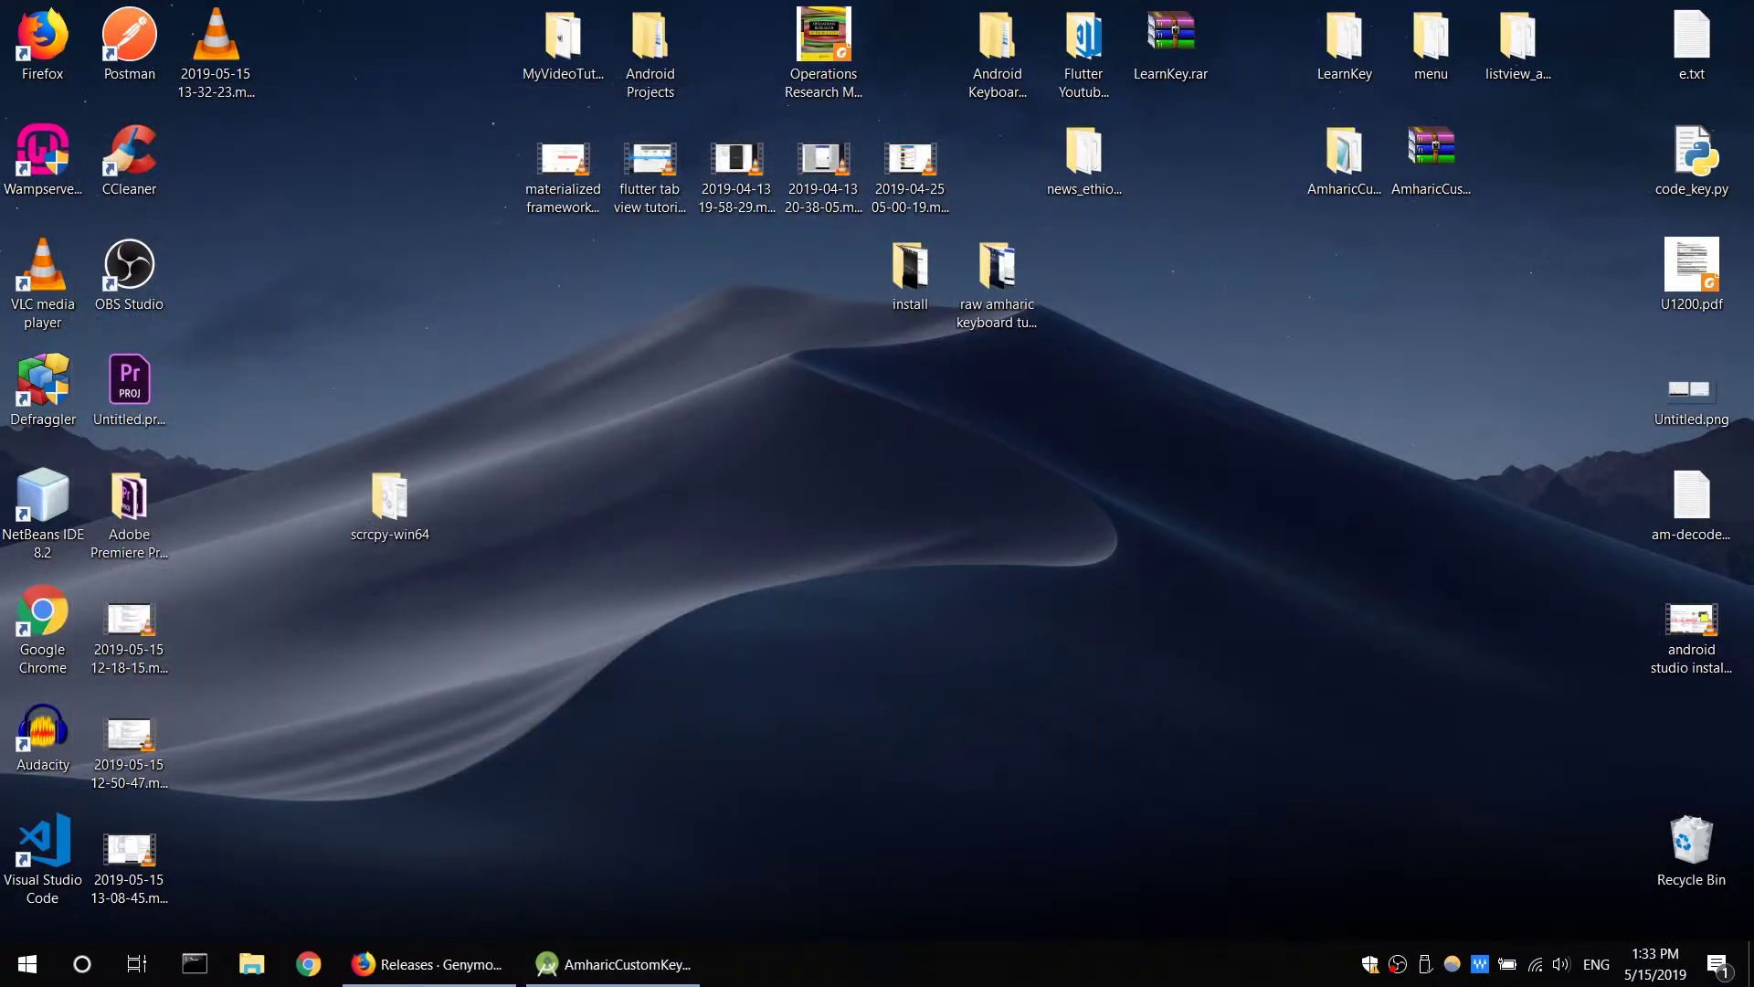
{"action": "left_click", "coordinate": [425, 963]}
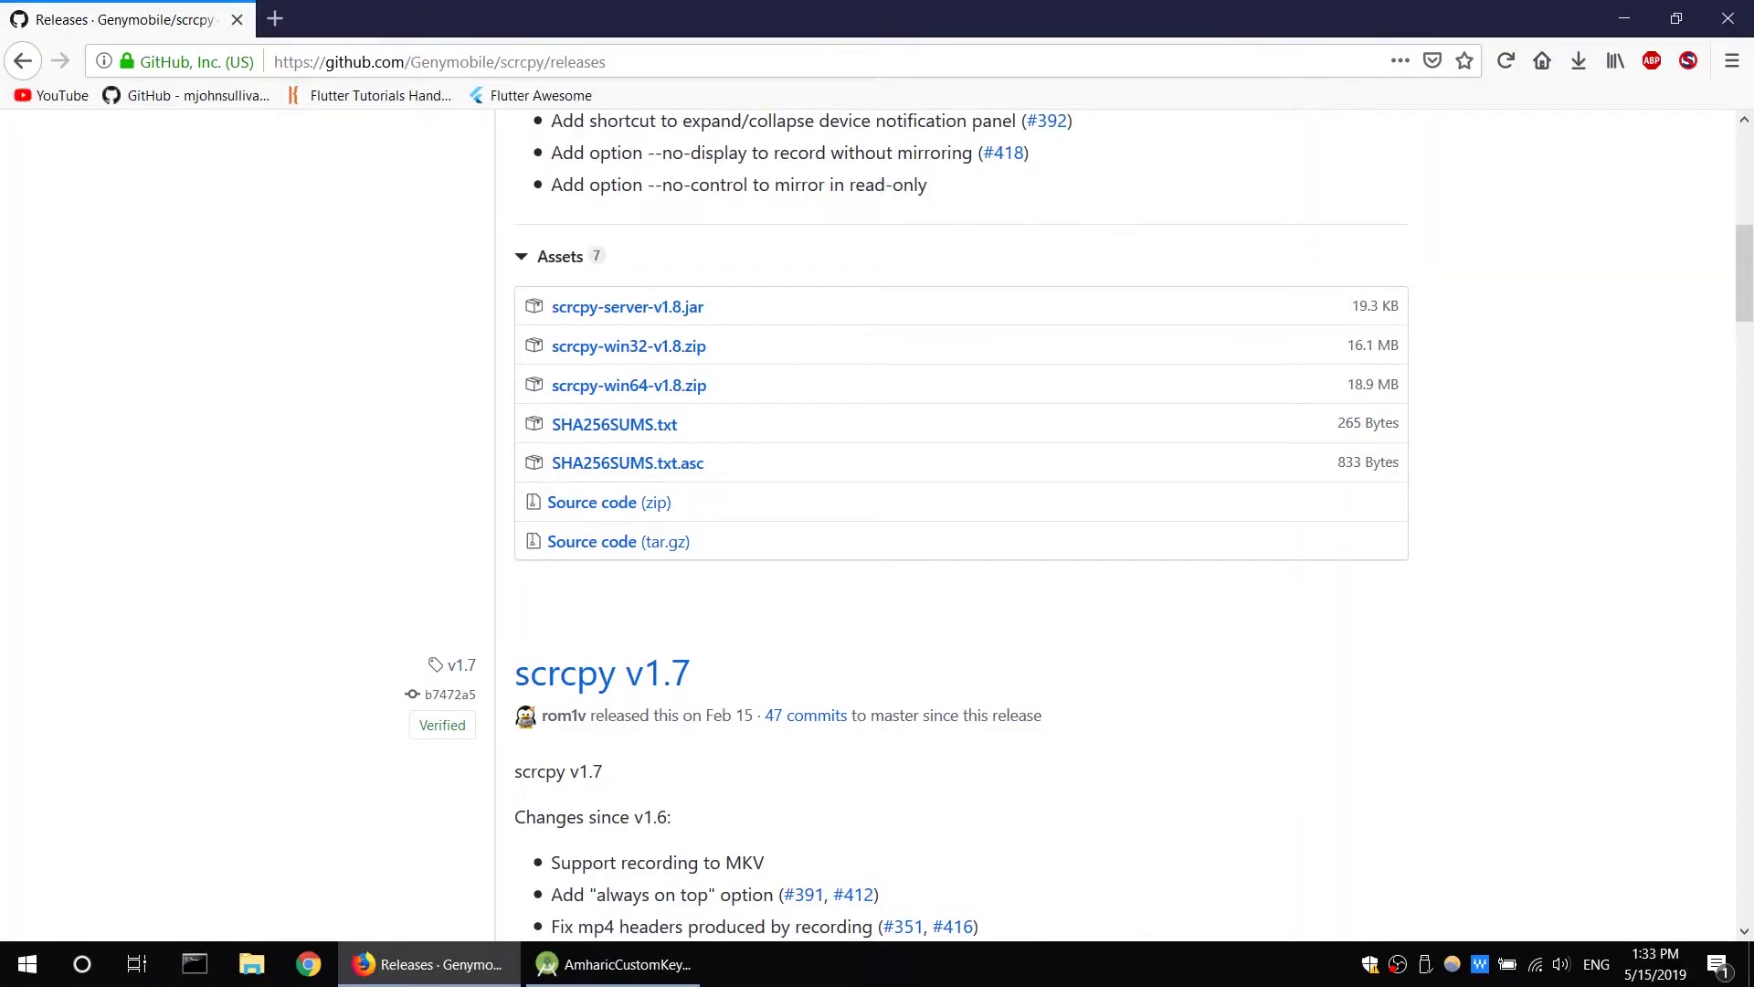
Go back to Google and resubmit the corrected search 'scrcpy android'.
{"action": "key", "text": "alt+Left"}
{"action": "key", "text": "alt+Left"}
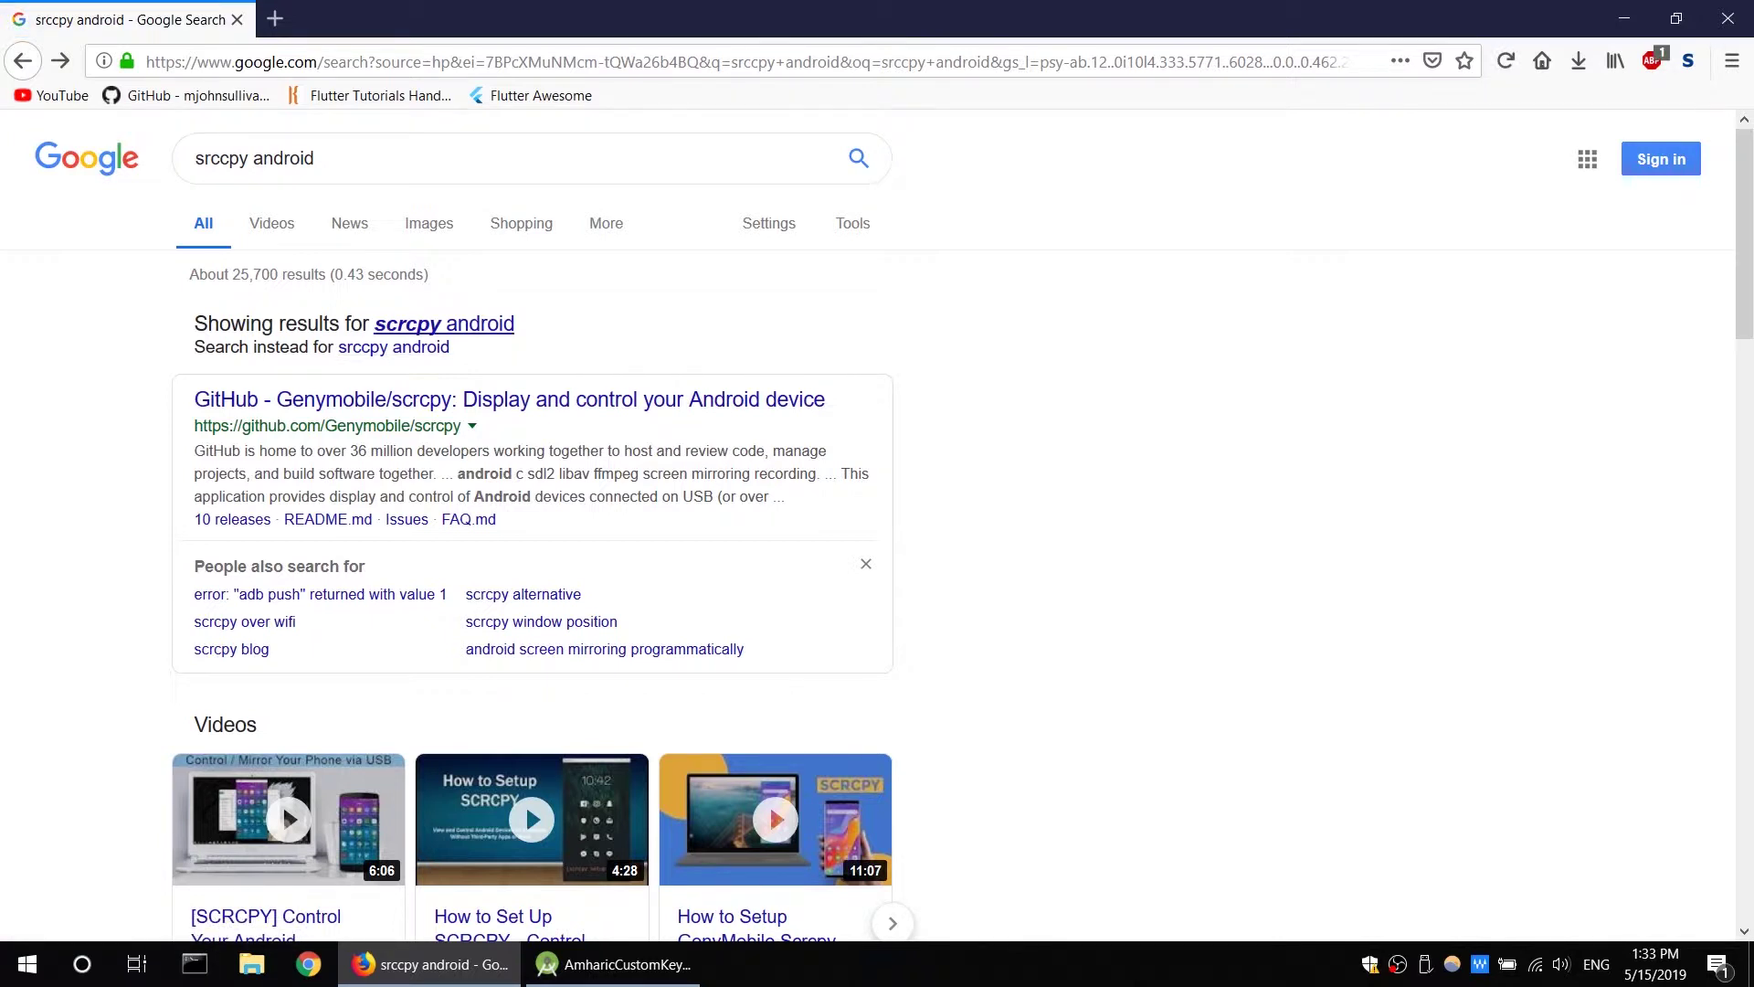
{"action": "key", "text": "slash"}
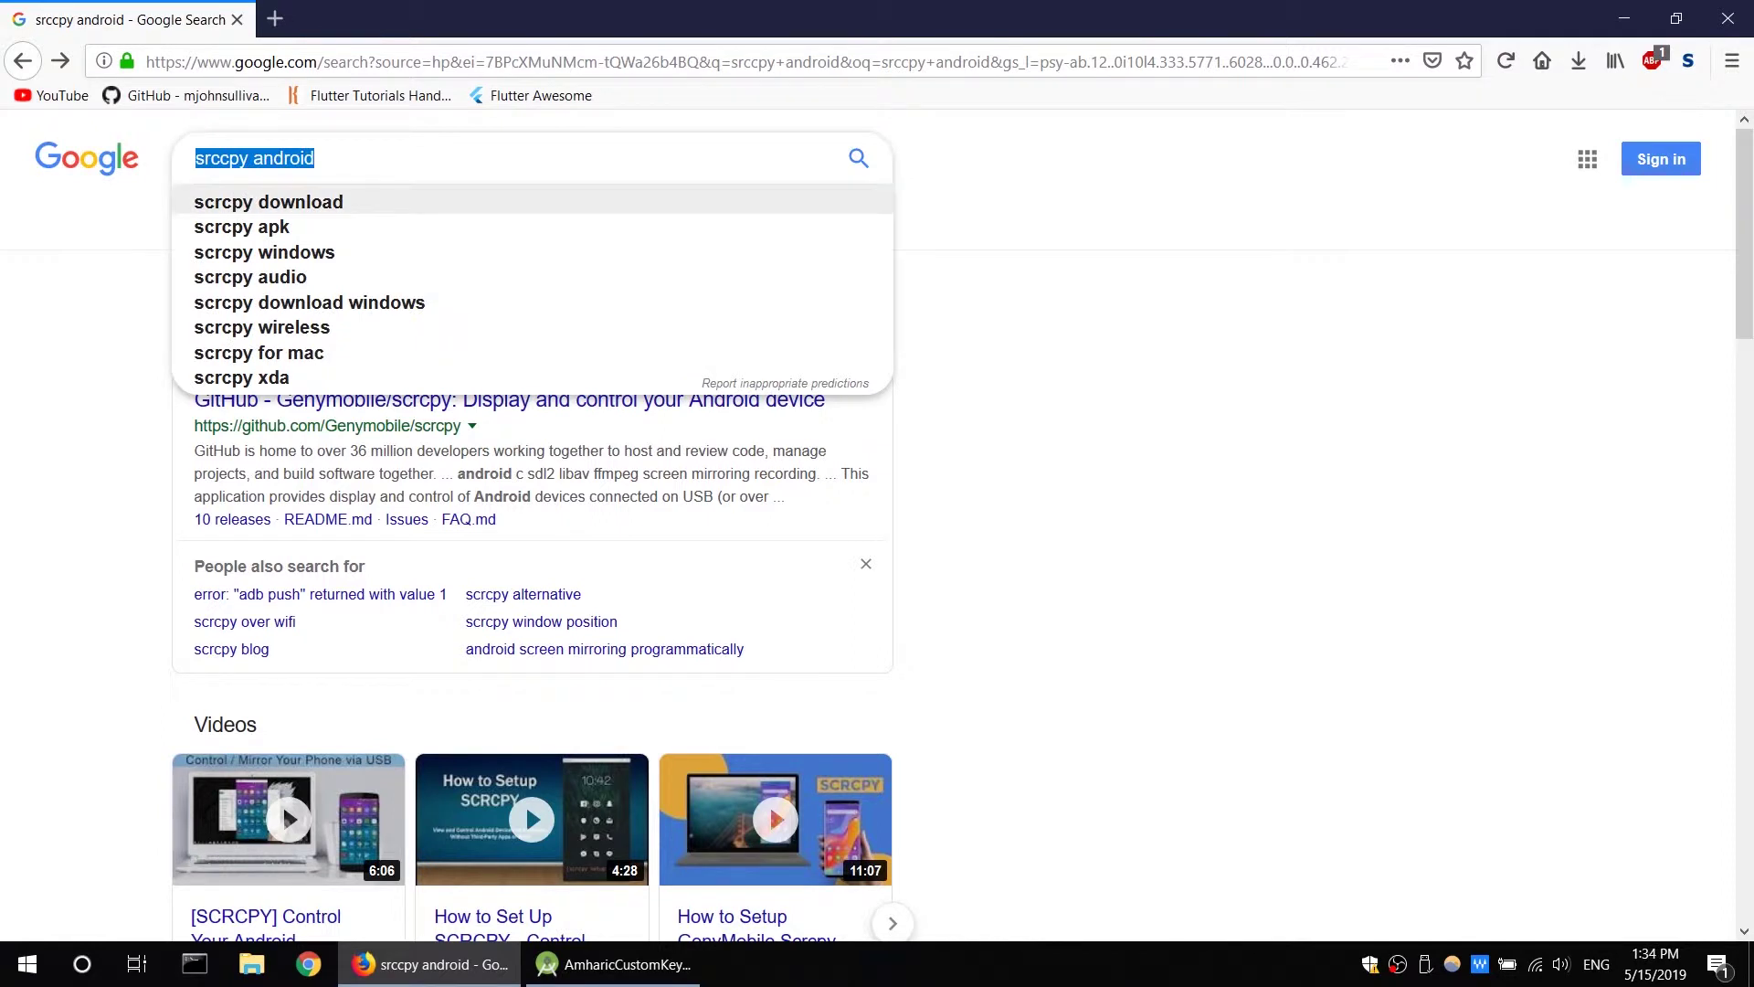
{"action": "key", "text": "End"}
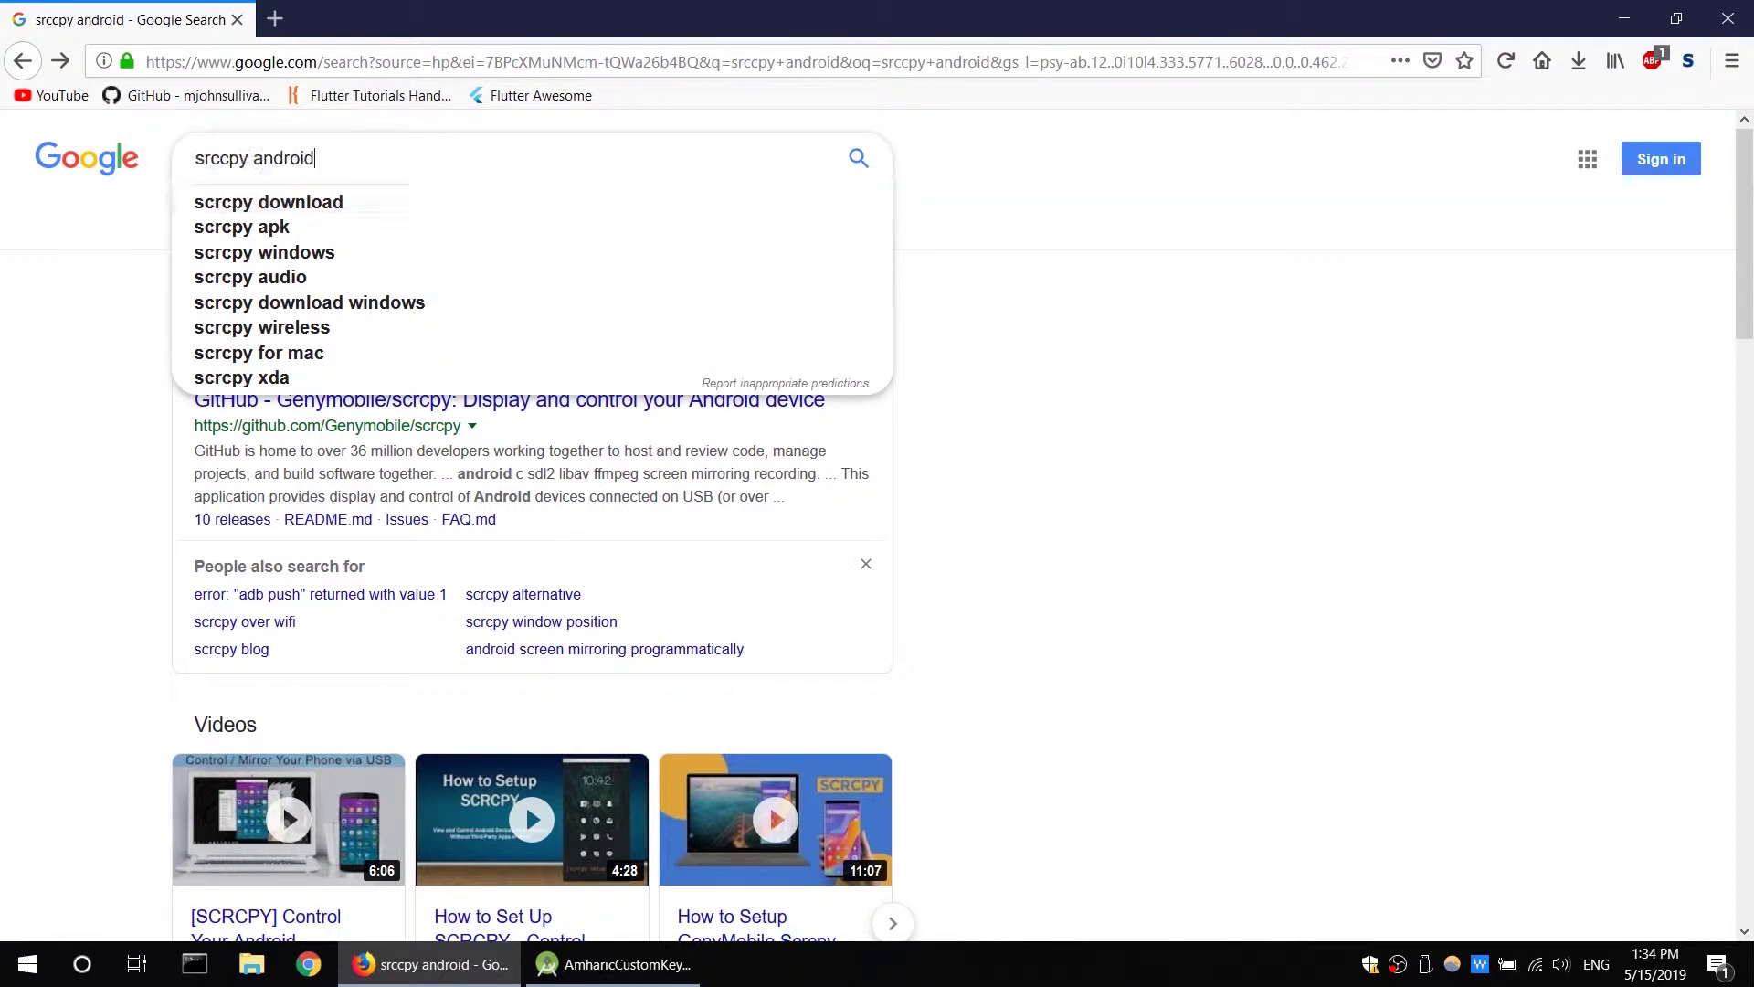
{"action": "key", "text": "Return"}
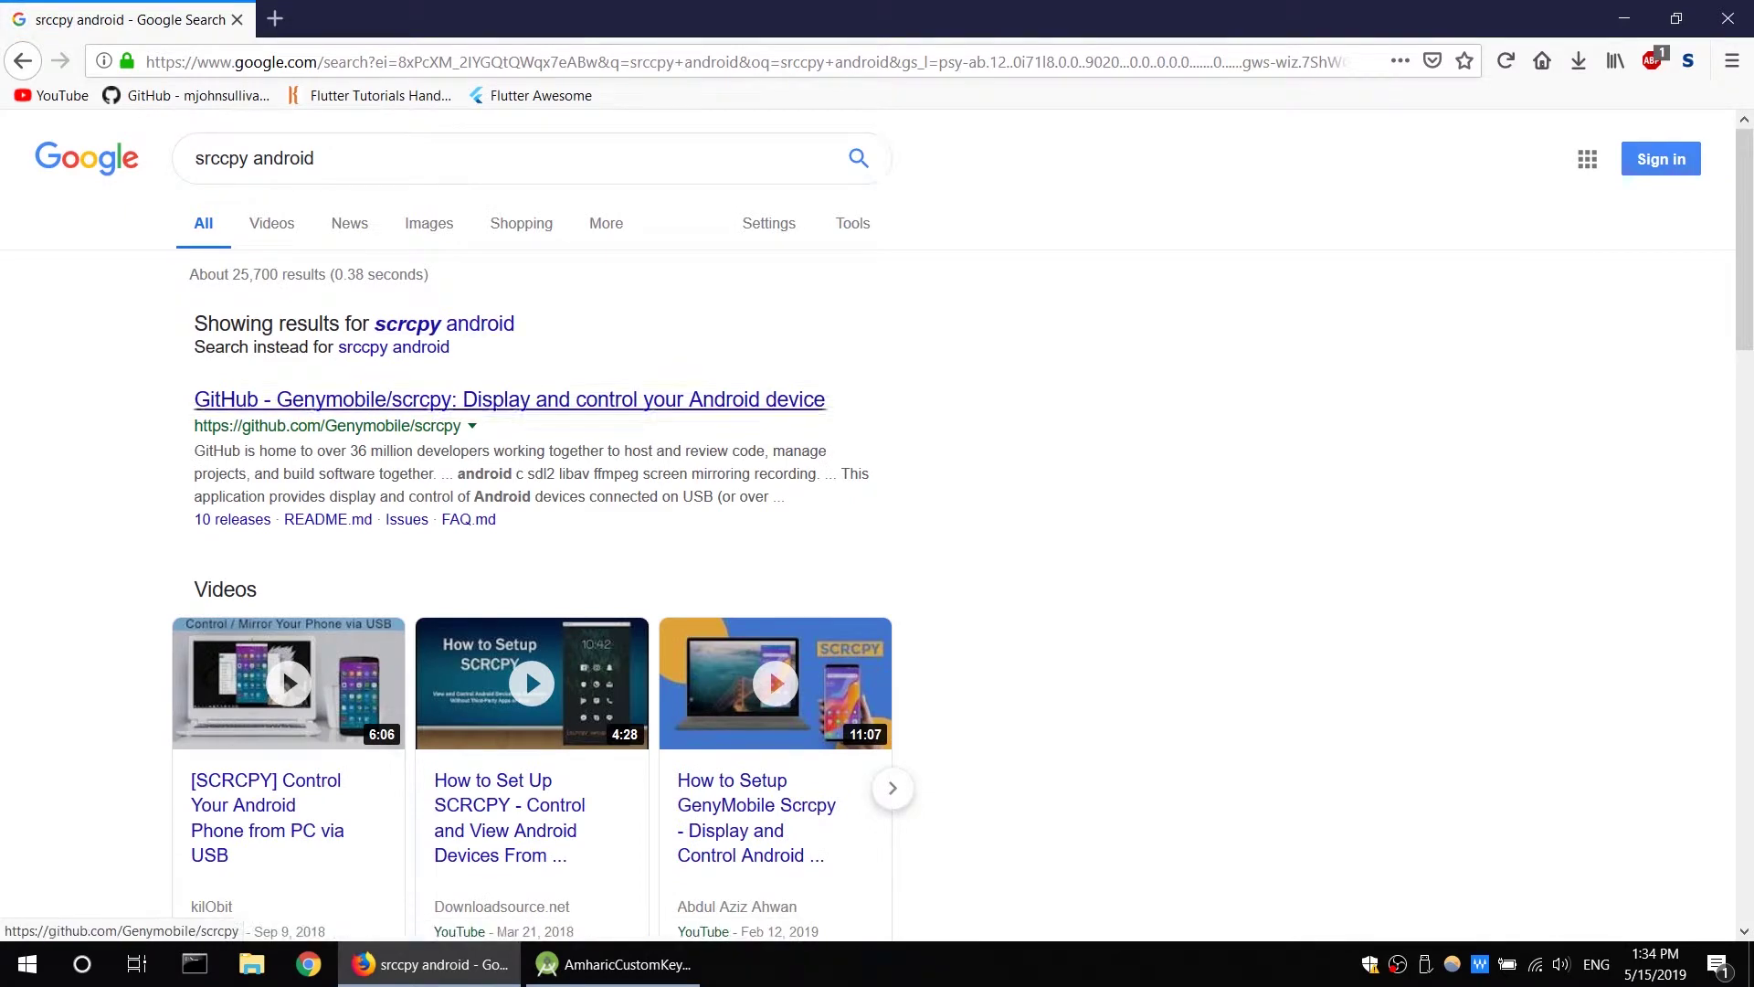
Reach the Genymobile/scrcpy repository's releases page listing the v1.8 assets.
{"action": "left_click", "coordinate": [509, 319]}
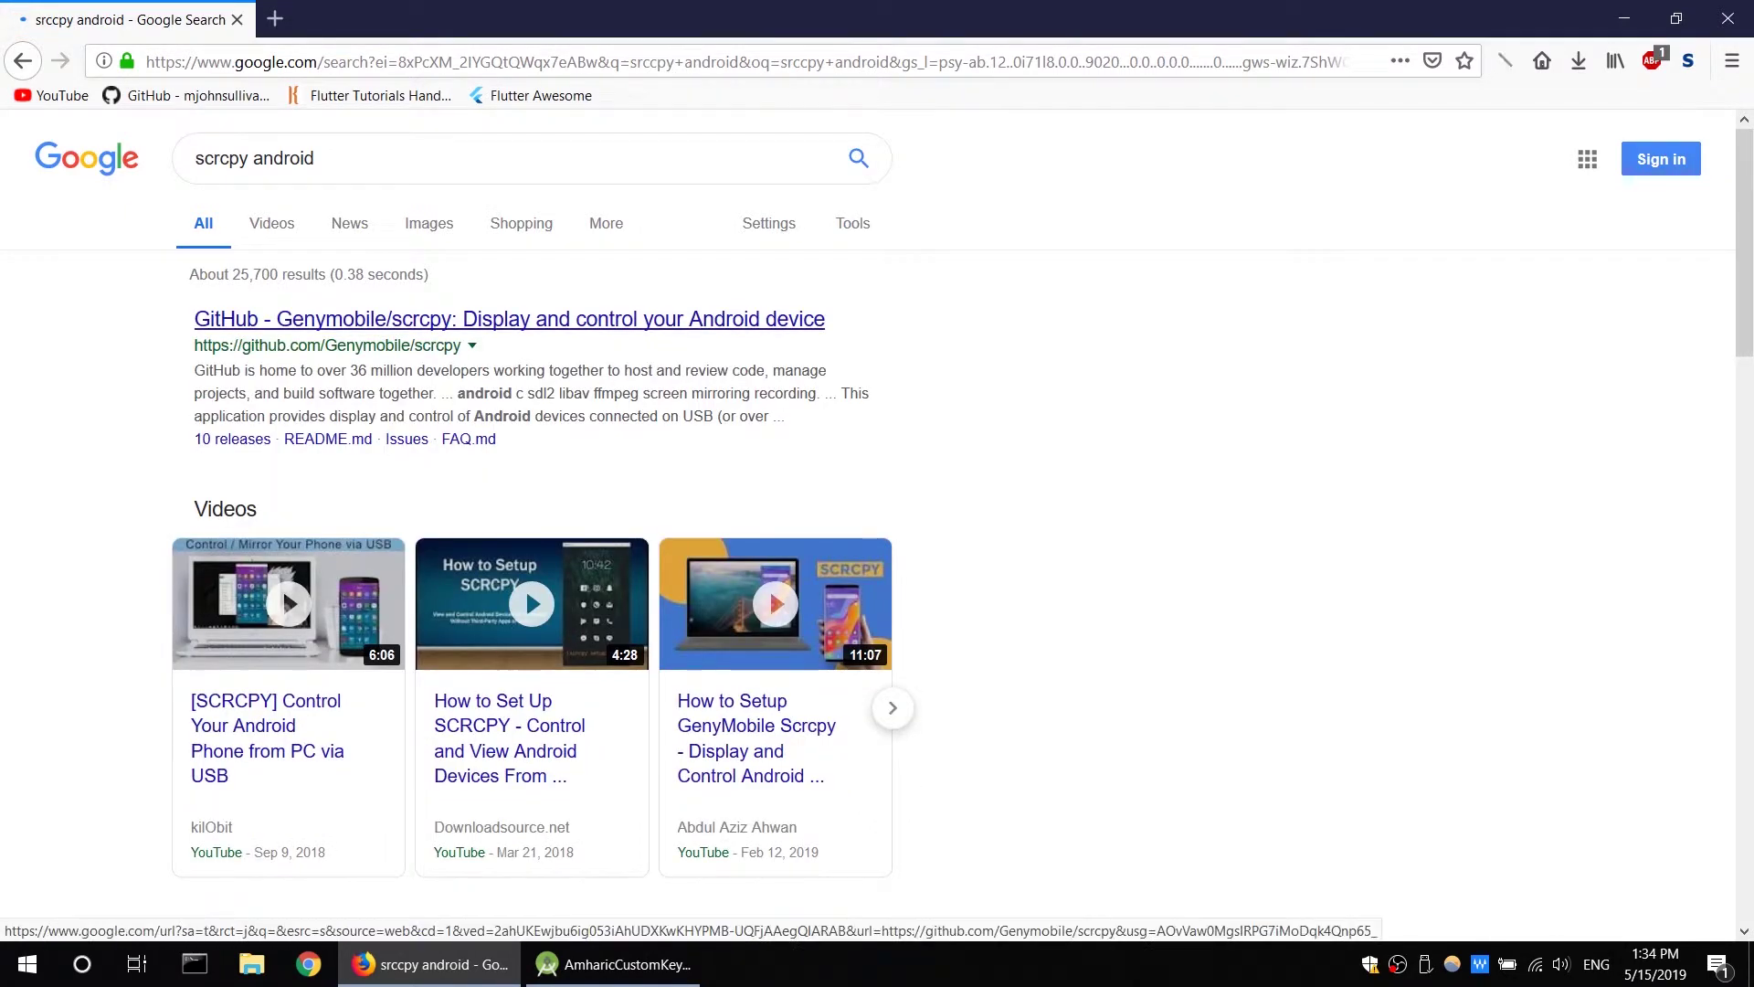
{"action": "scroll", "coordinate": [822, 481], "scroll_direction": "down", "scroll_amount": 5}
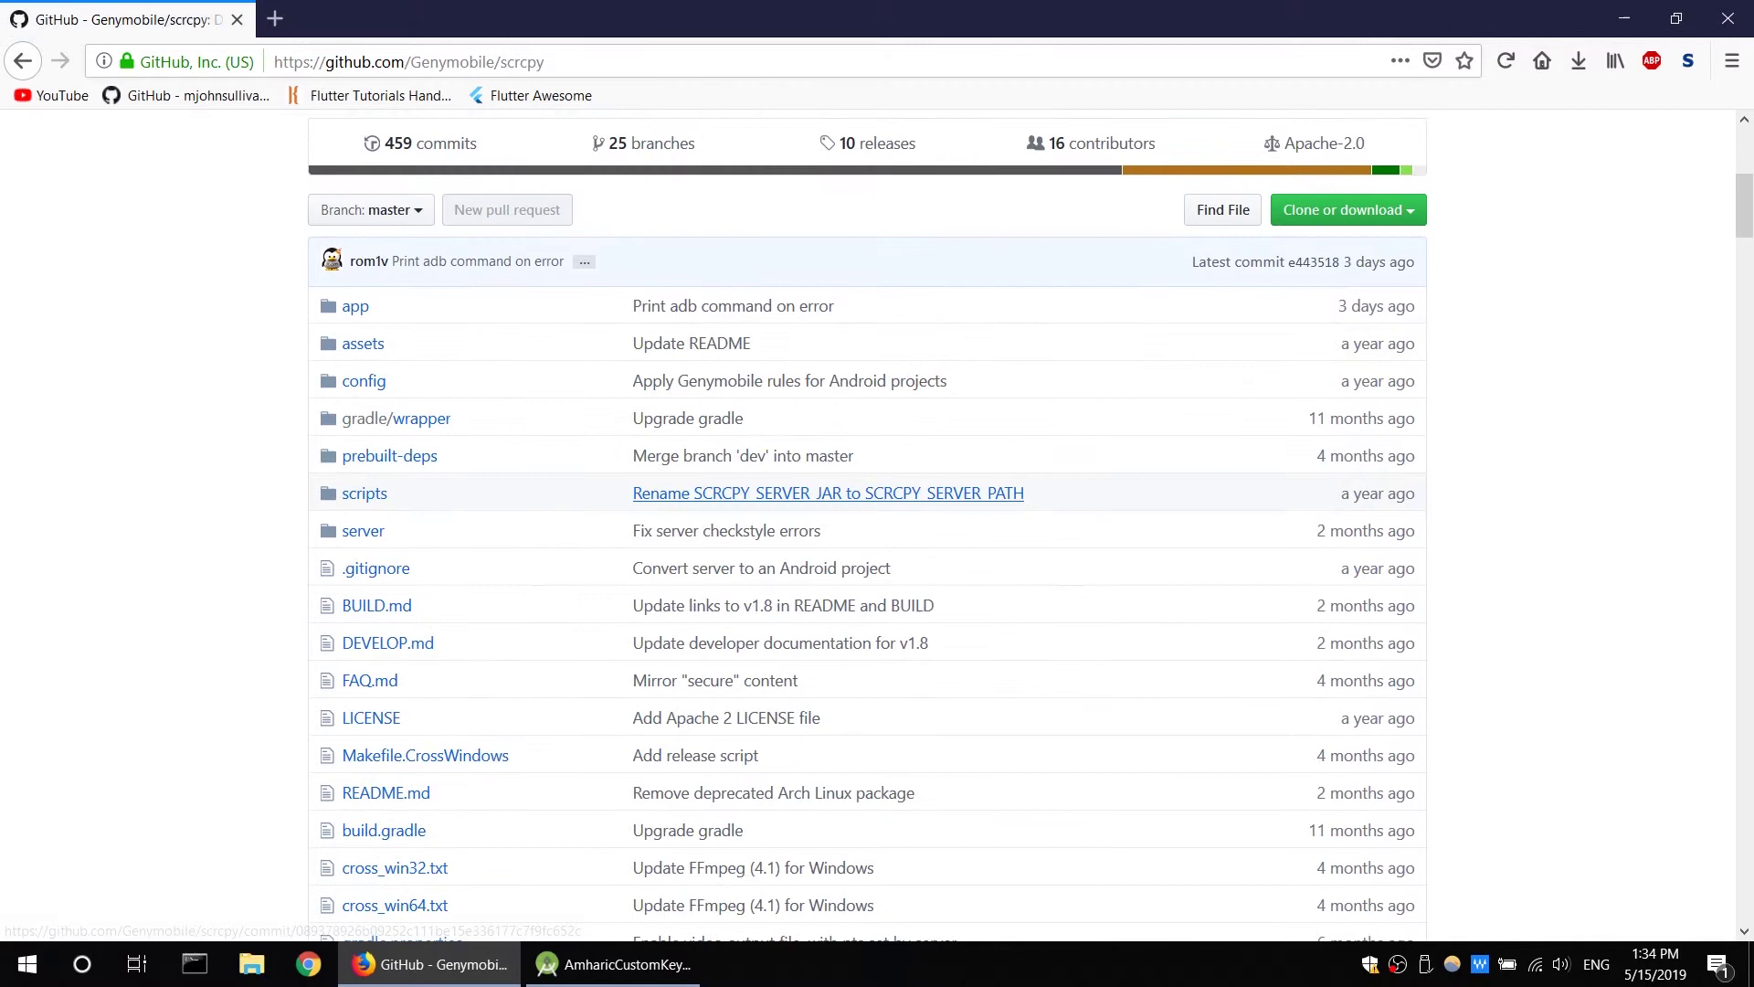
{"action": "scroll", "coordinate": [822, 481], "scroll_direction": "up", "scroll_amount": 3}
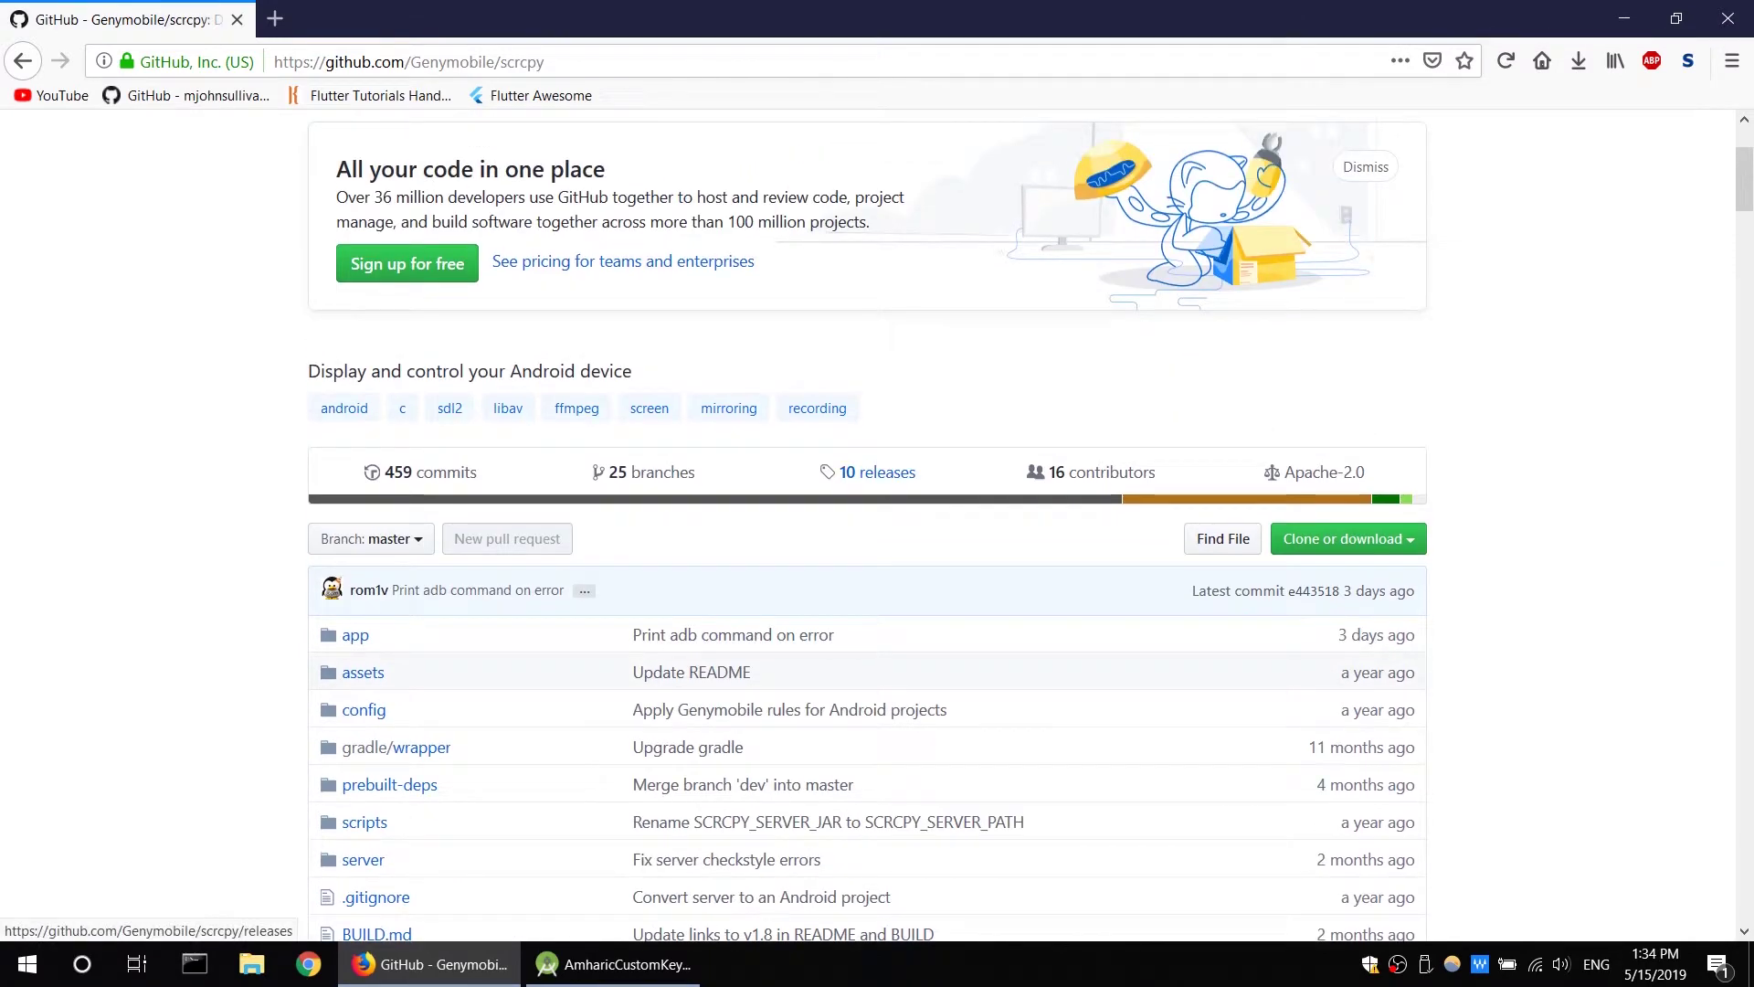
{"action": "left_click", "coordinate": [877, 472]}
{"action": "scroll", "coordinate": [615, 645], "scroll_direction": "down", "scroll_amount": 4}
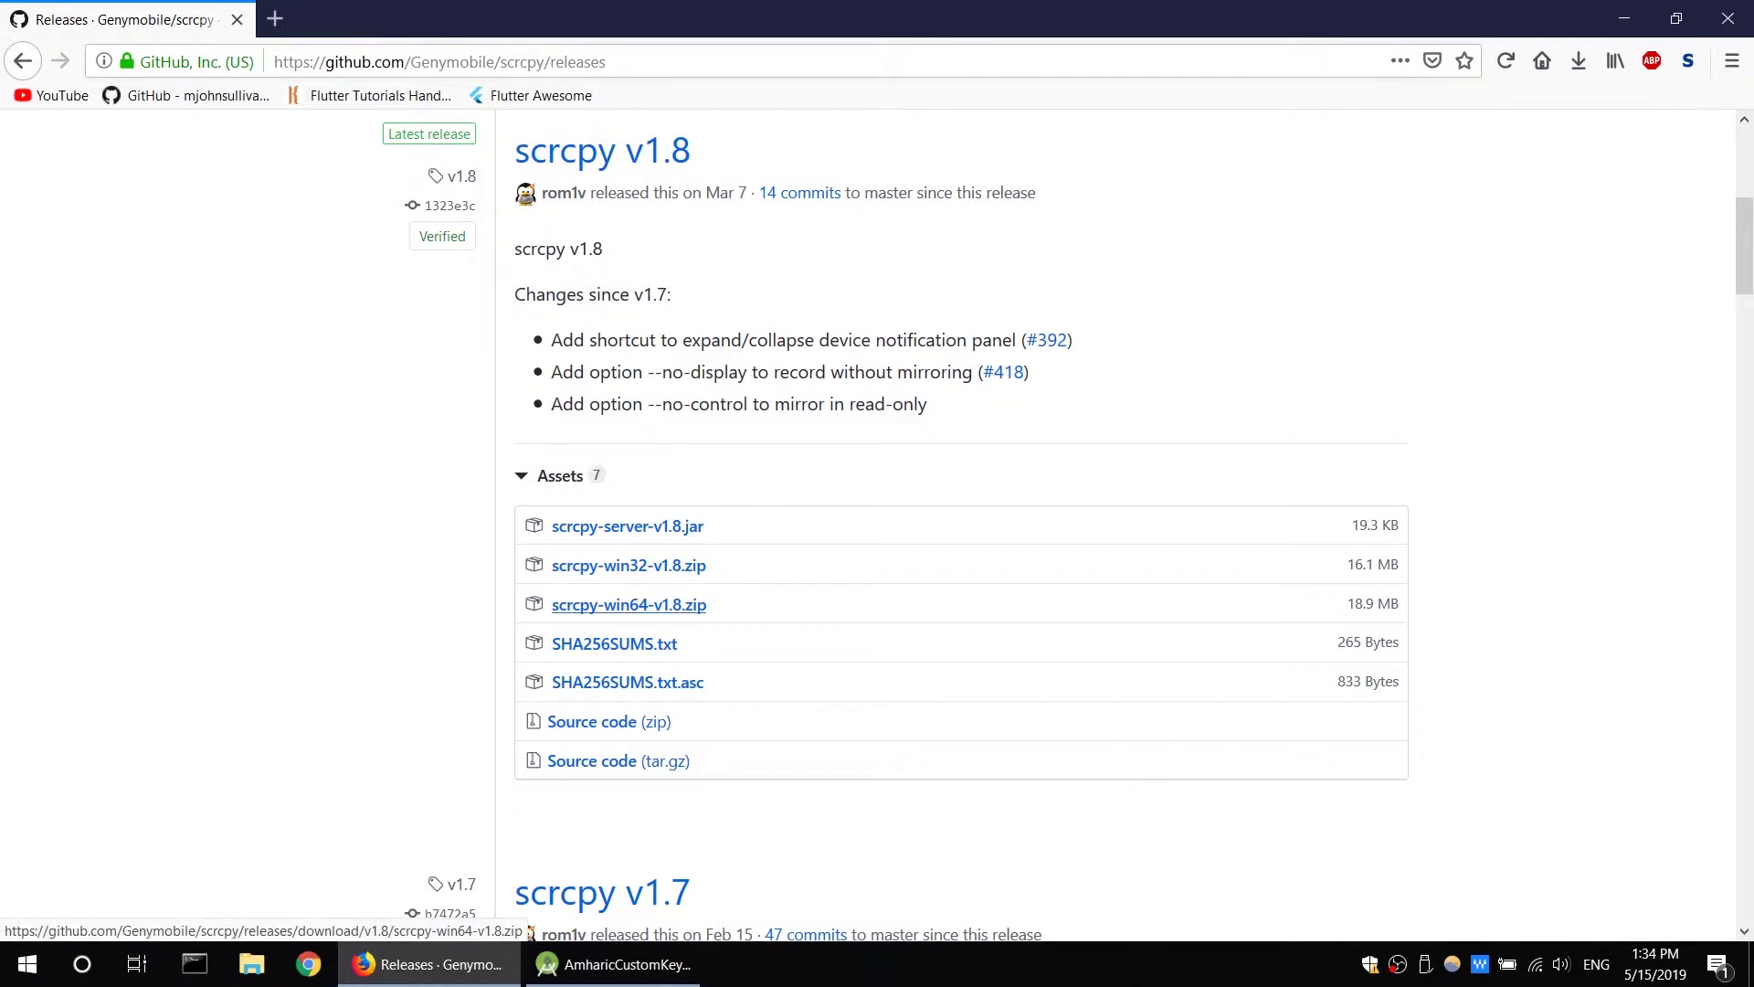
Download scrcpy-win64-v1.8.zip from the v1.8 release and minimize Firefox to the desktop.
{"action": "left_click", "coordinate": [628, 605]}
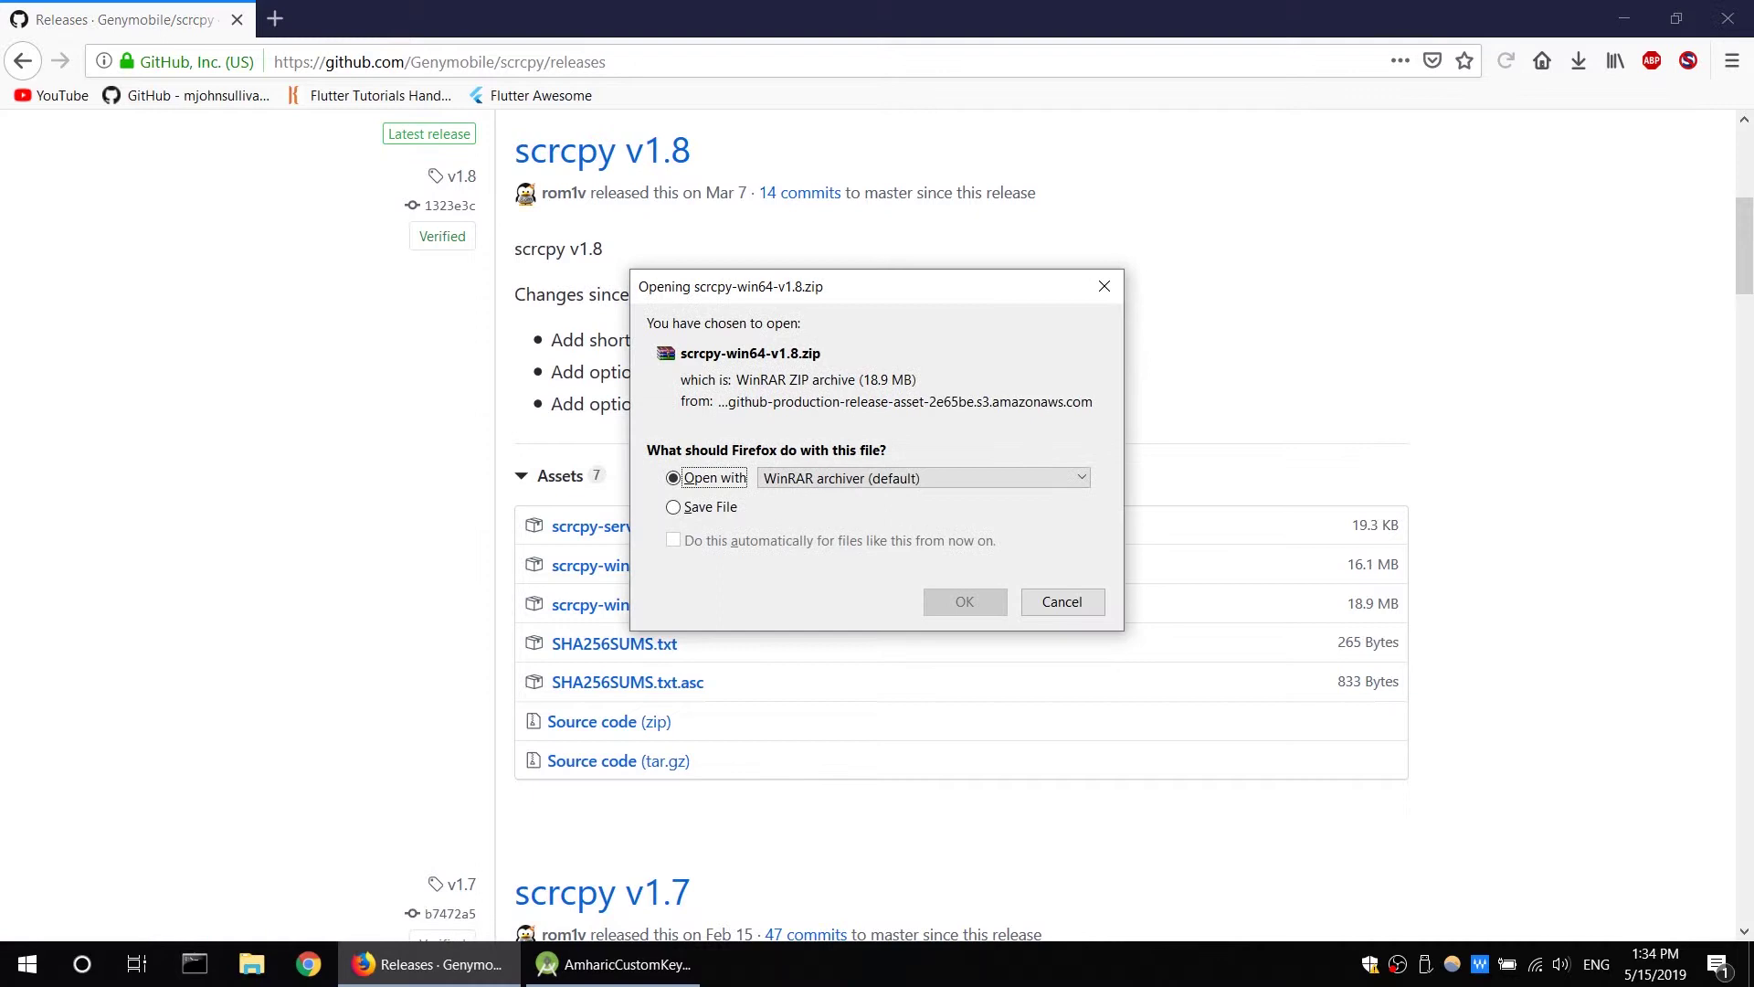
{"action": "key", "text": "Return"}
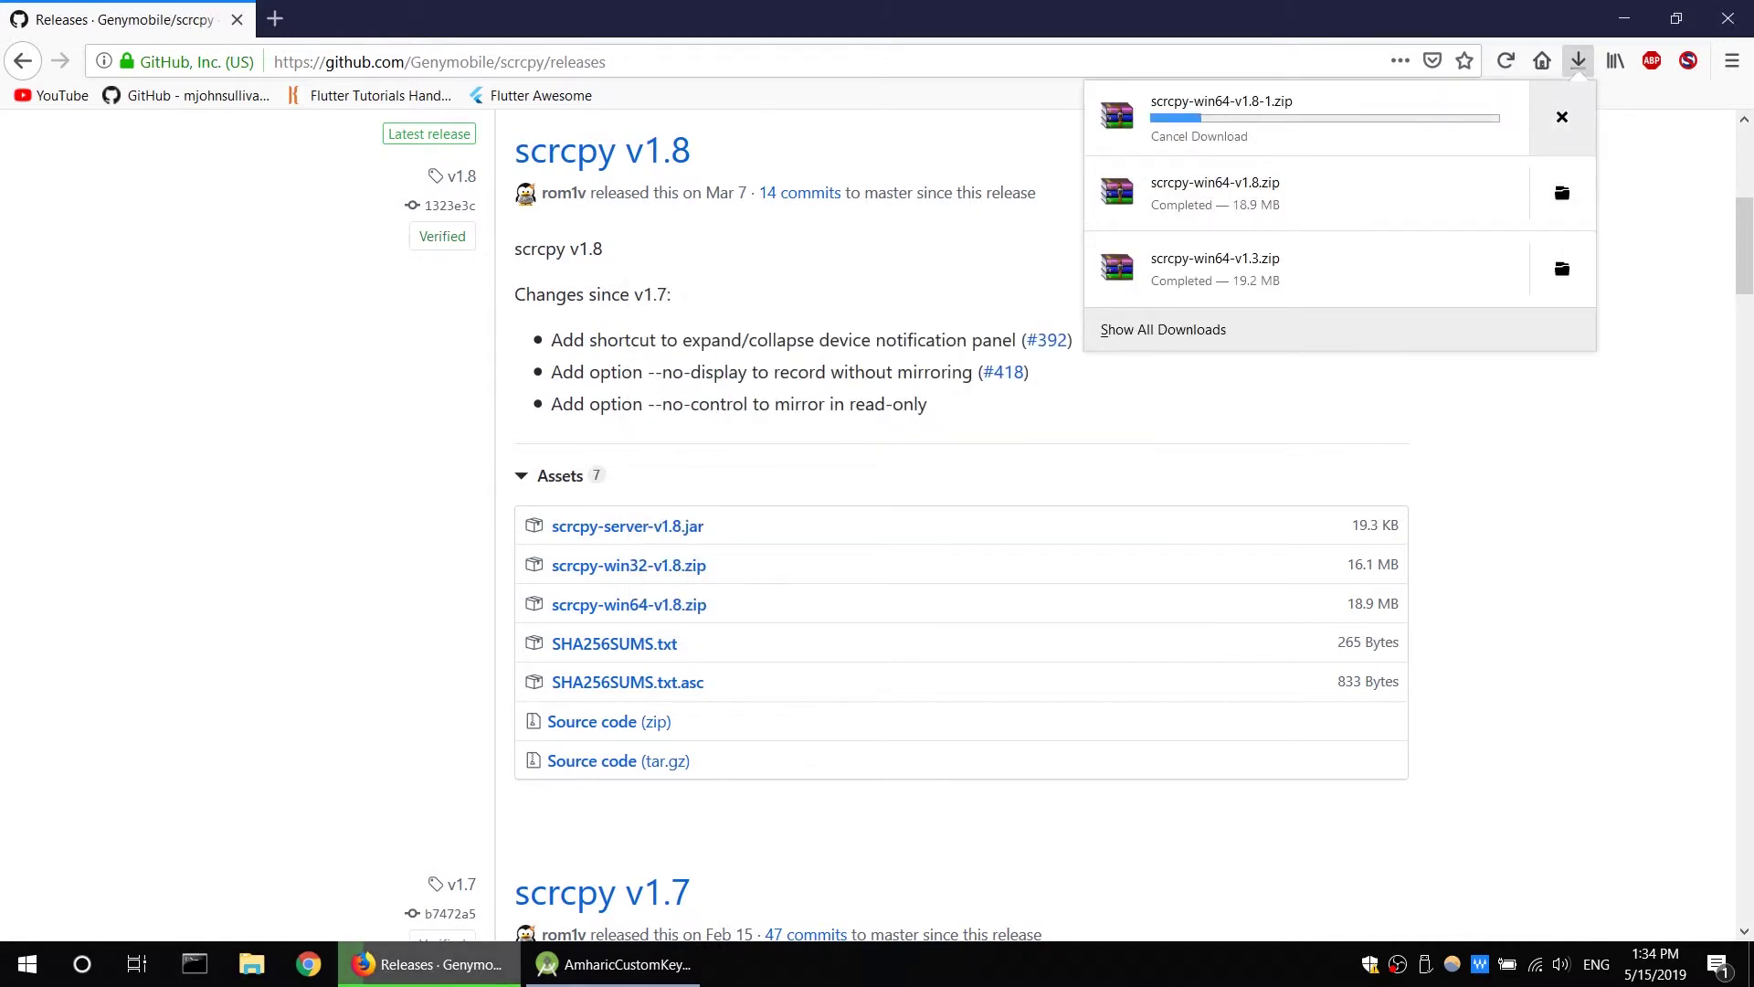
{"action": "left_click", "coordinate": [1624, 18]}
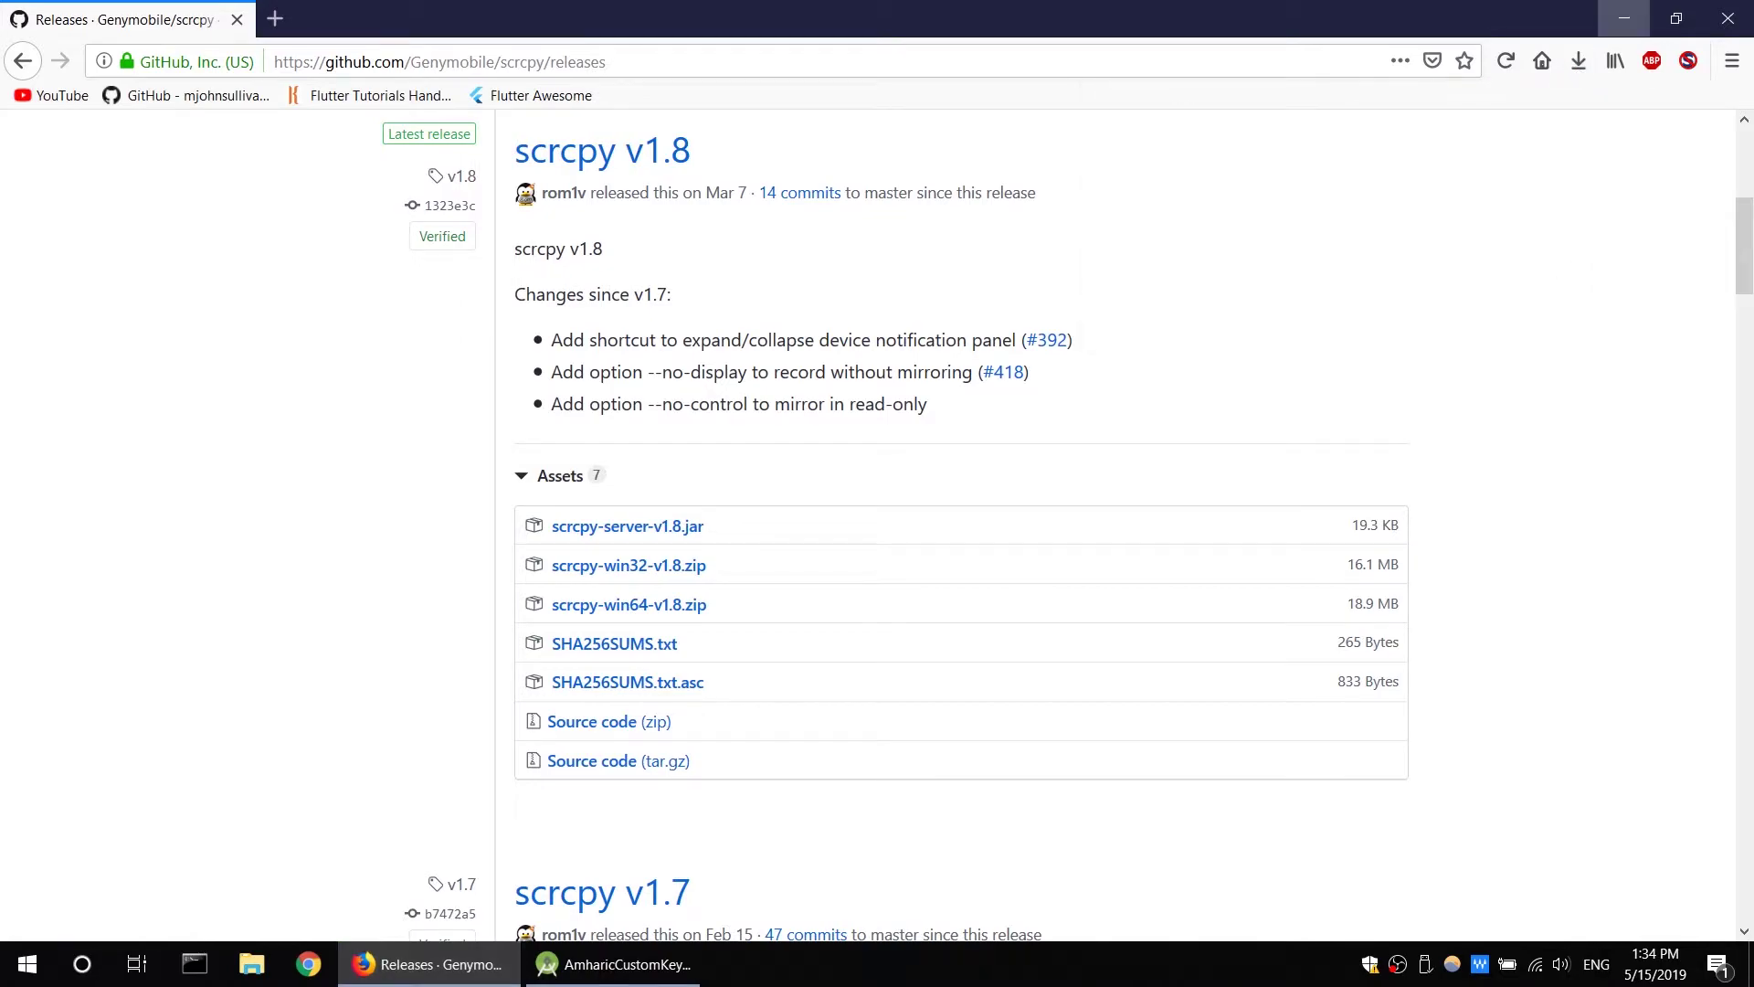
{"action": "left_click", "coordinate": [1624, 18]}
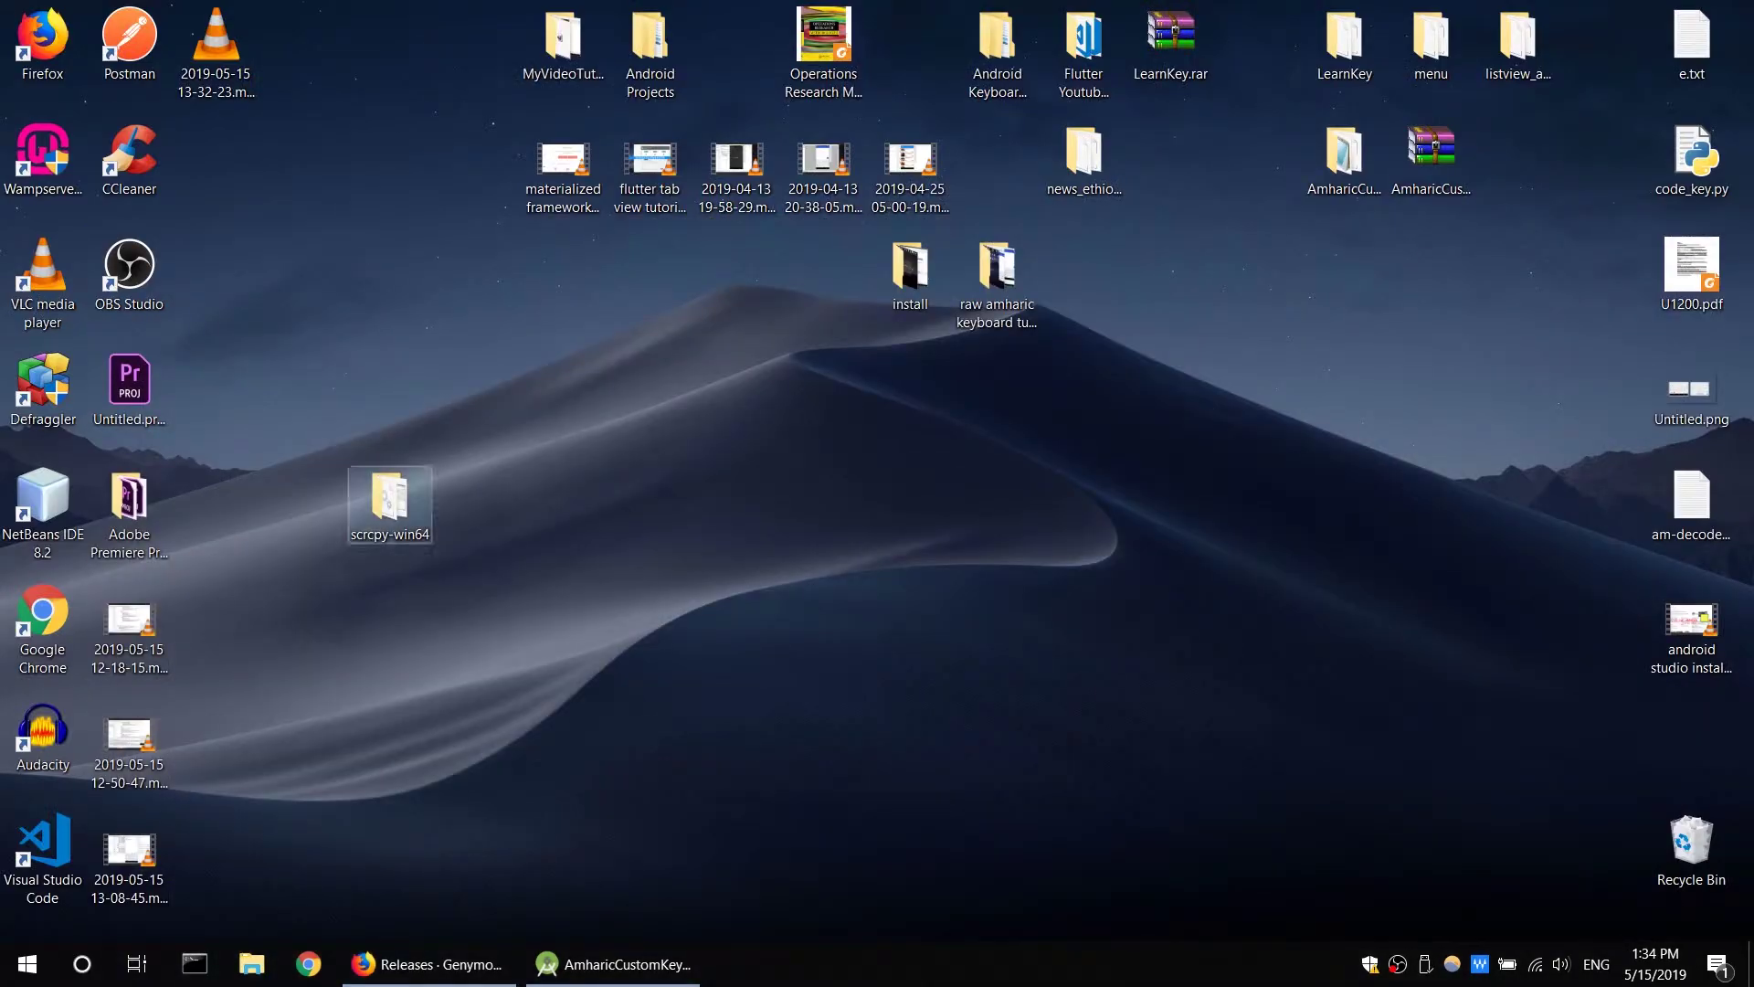
Open the scrcpy-win64 folder from the desktop and position its Explorer window up and right.
{"action": "left_click", "coordinate": [390, 501]}
{"action": "double_click", "coordinate": [391, 502]}
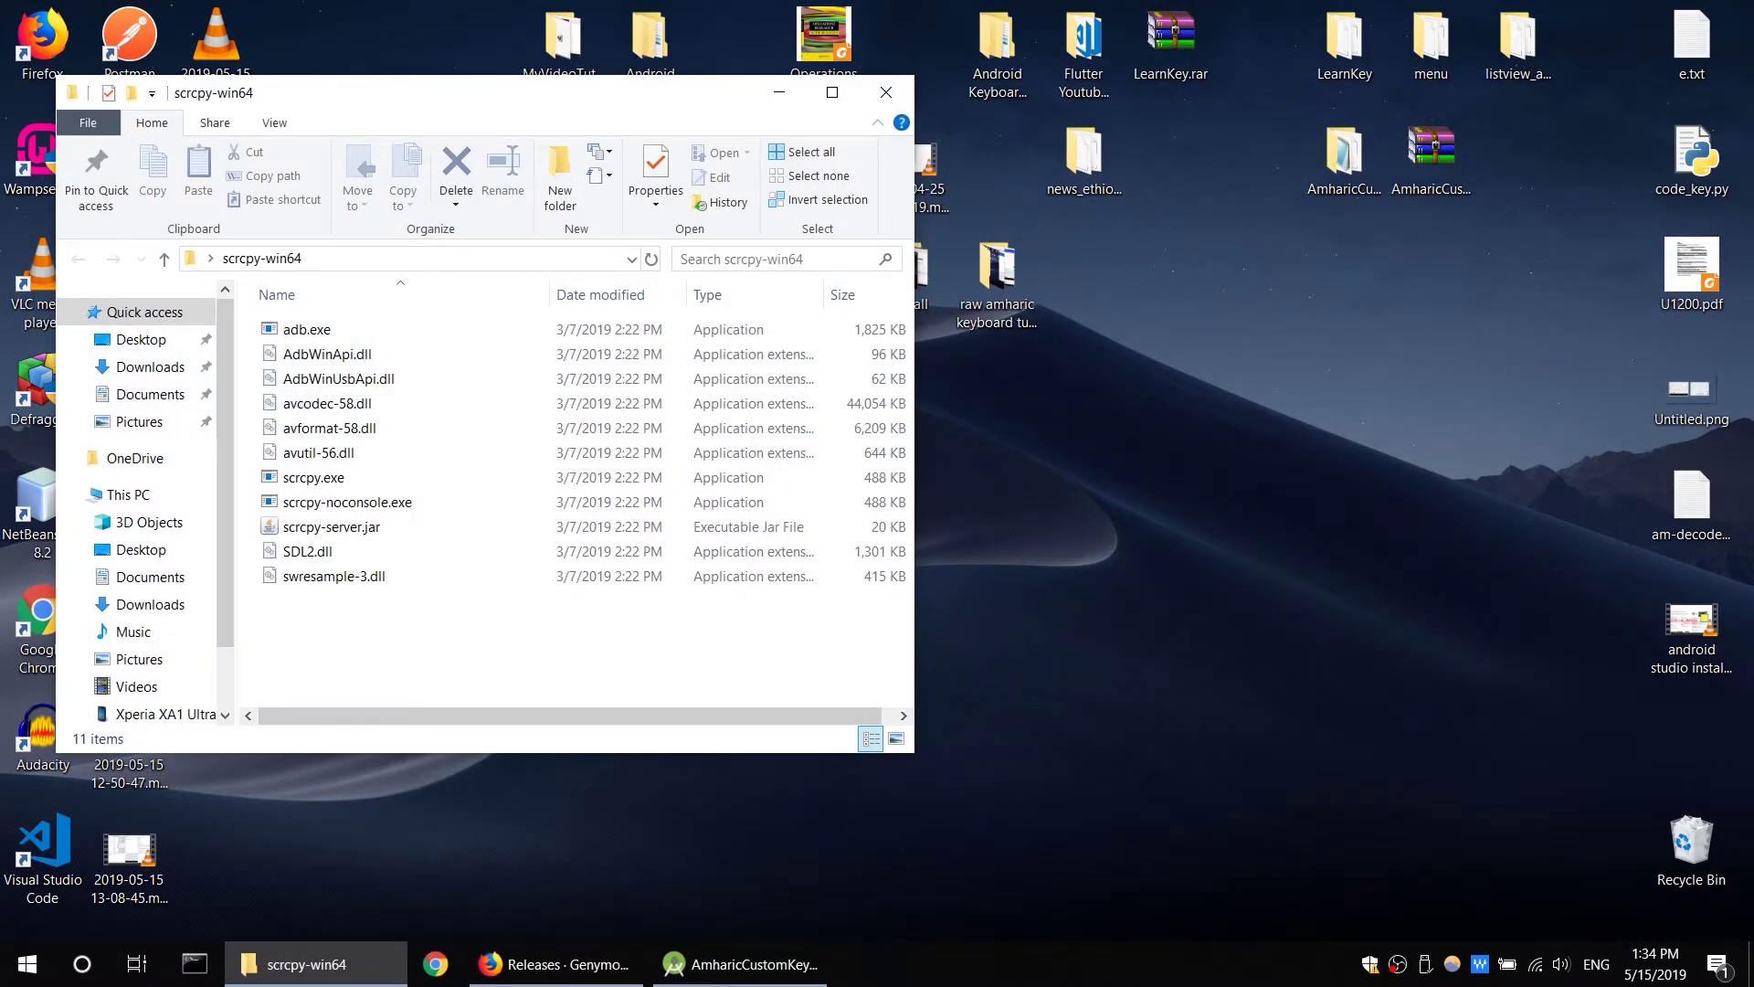
{"action": "left_click_drag", "start_coordinate": [481, 91], "coordinate": [585, 96]}
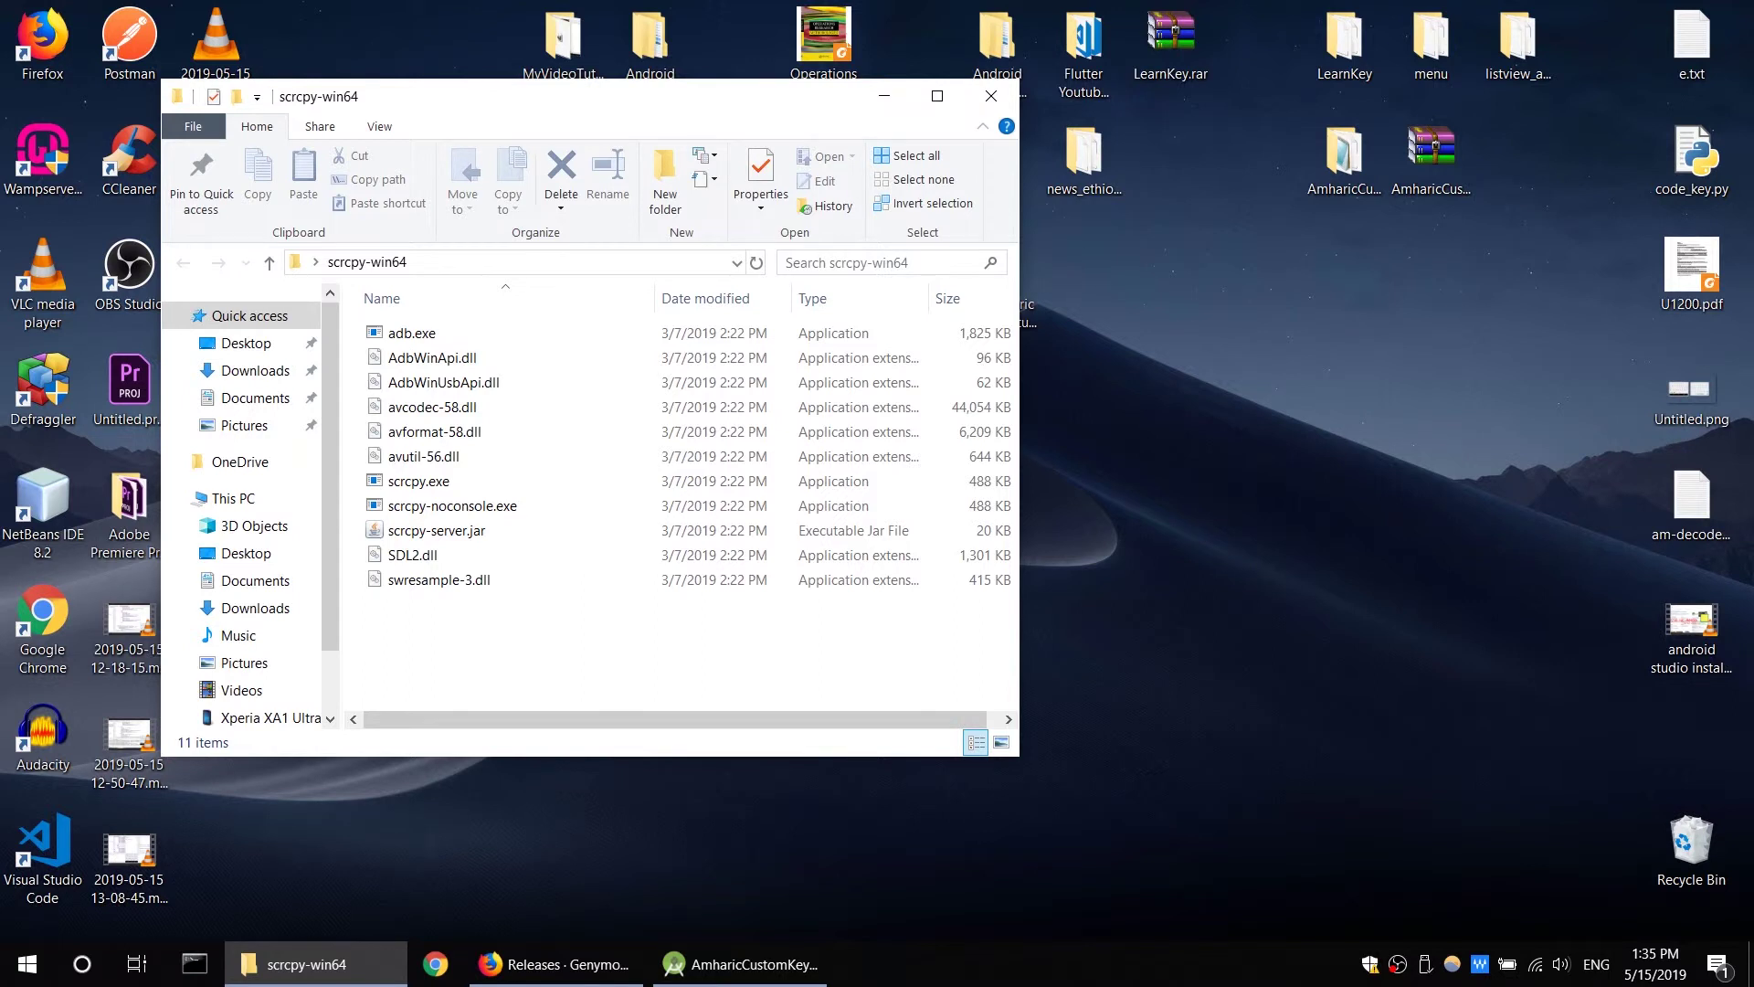
{"action": "left_click_drag", "start_coordinate": [576, 97], "coordinate": [735, 58]}
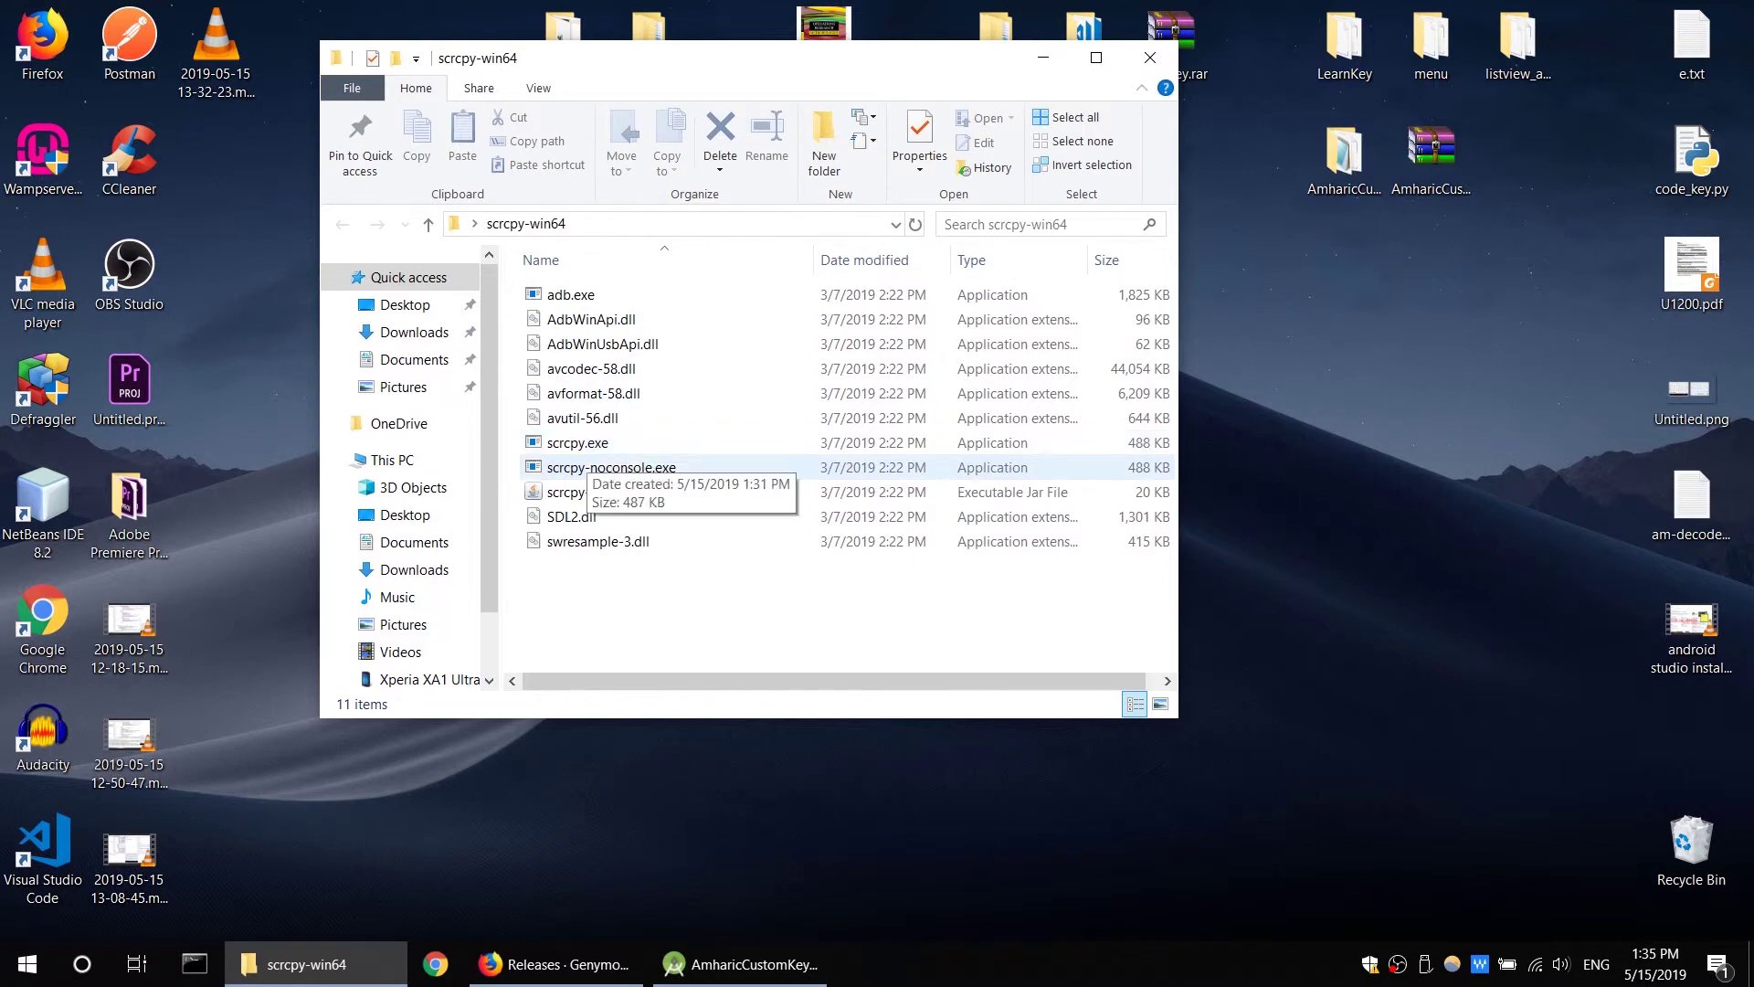
Launch scrcpy.exe to mirror the phone, position the window, and send the phone to its home screen.
{"action": "double_click", "coordinate": [576, 444]}
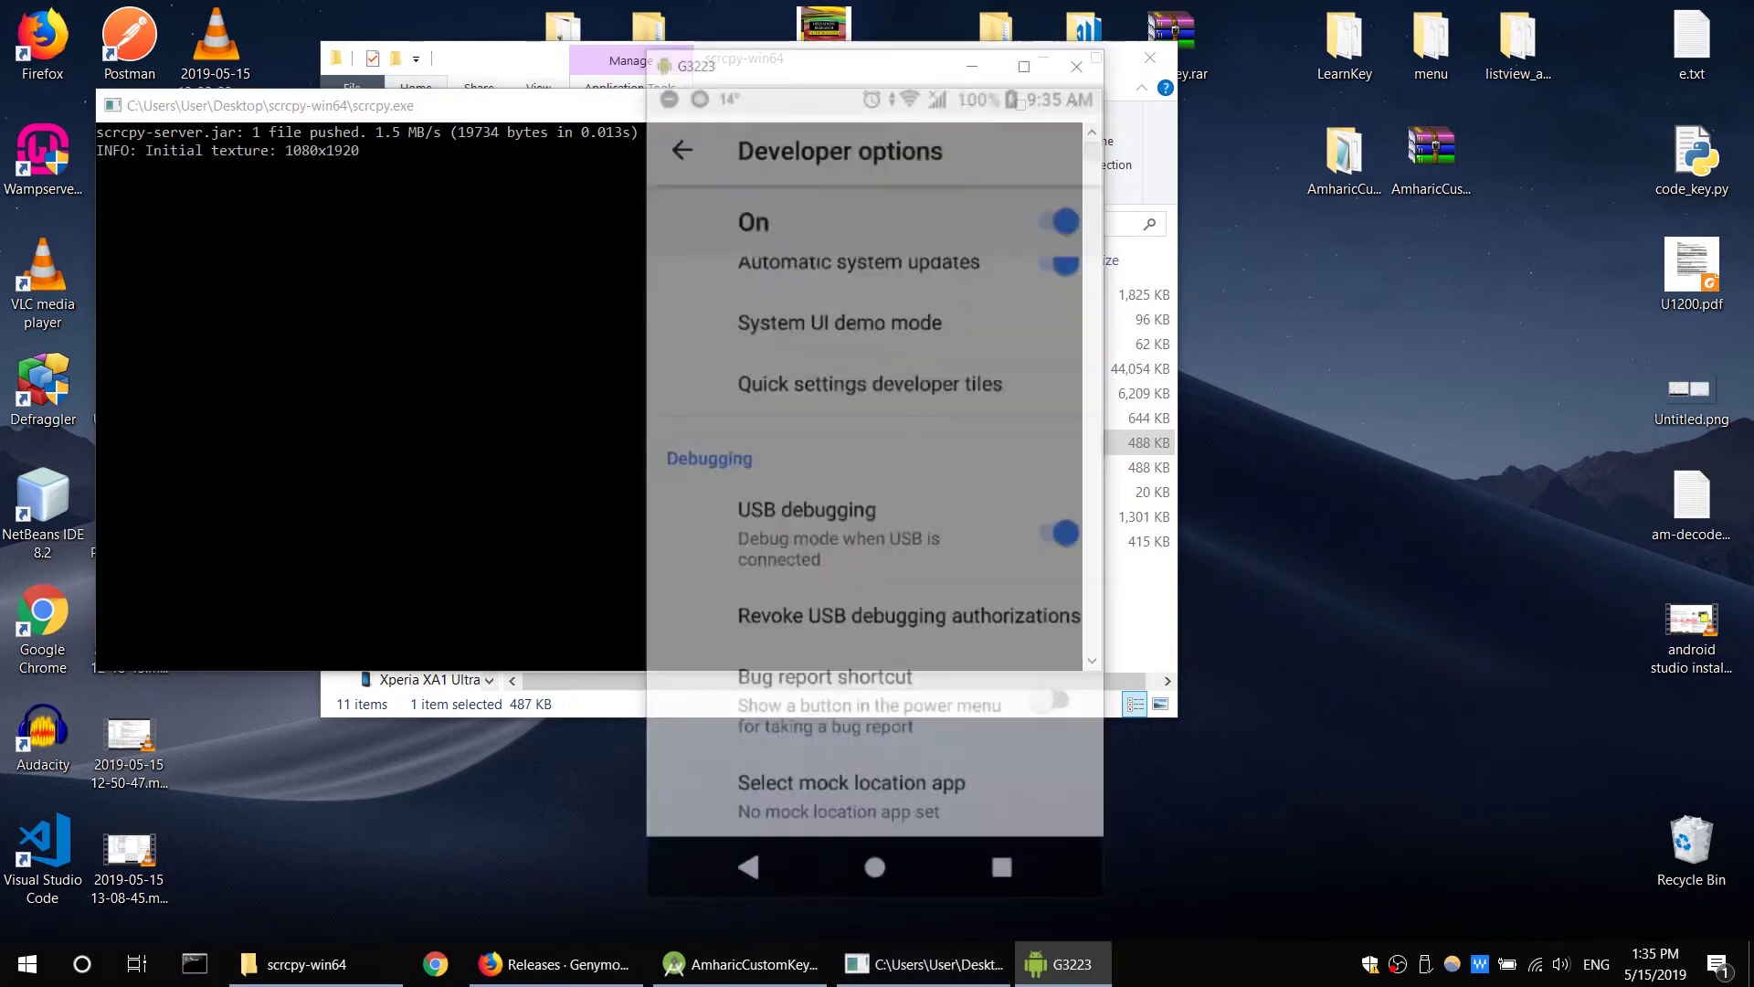
{"action": "left_click_drag", "start_coordinate": [775, 66], "coordinate": [789, 51]}
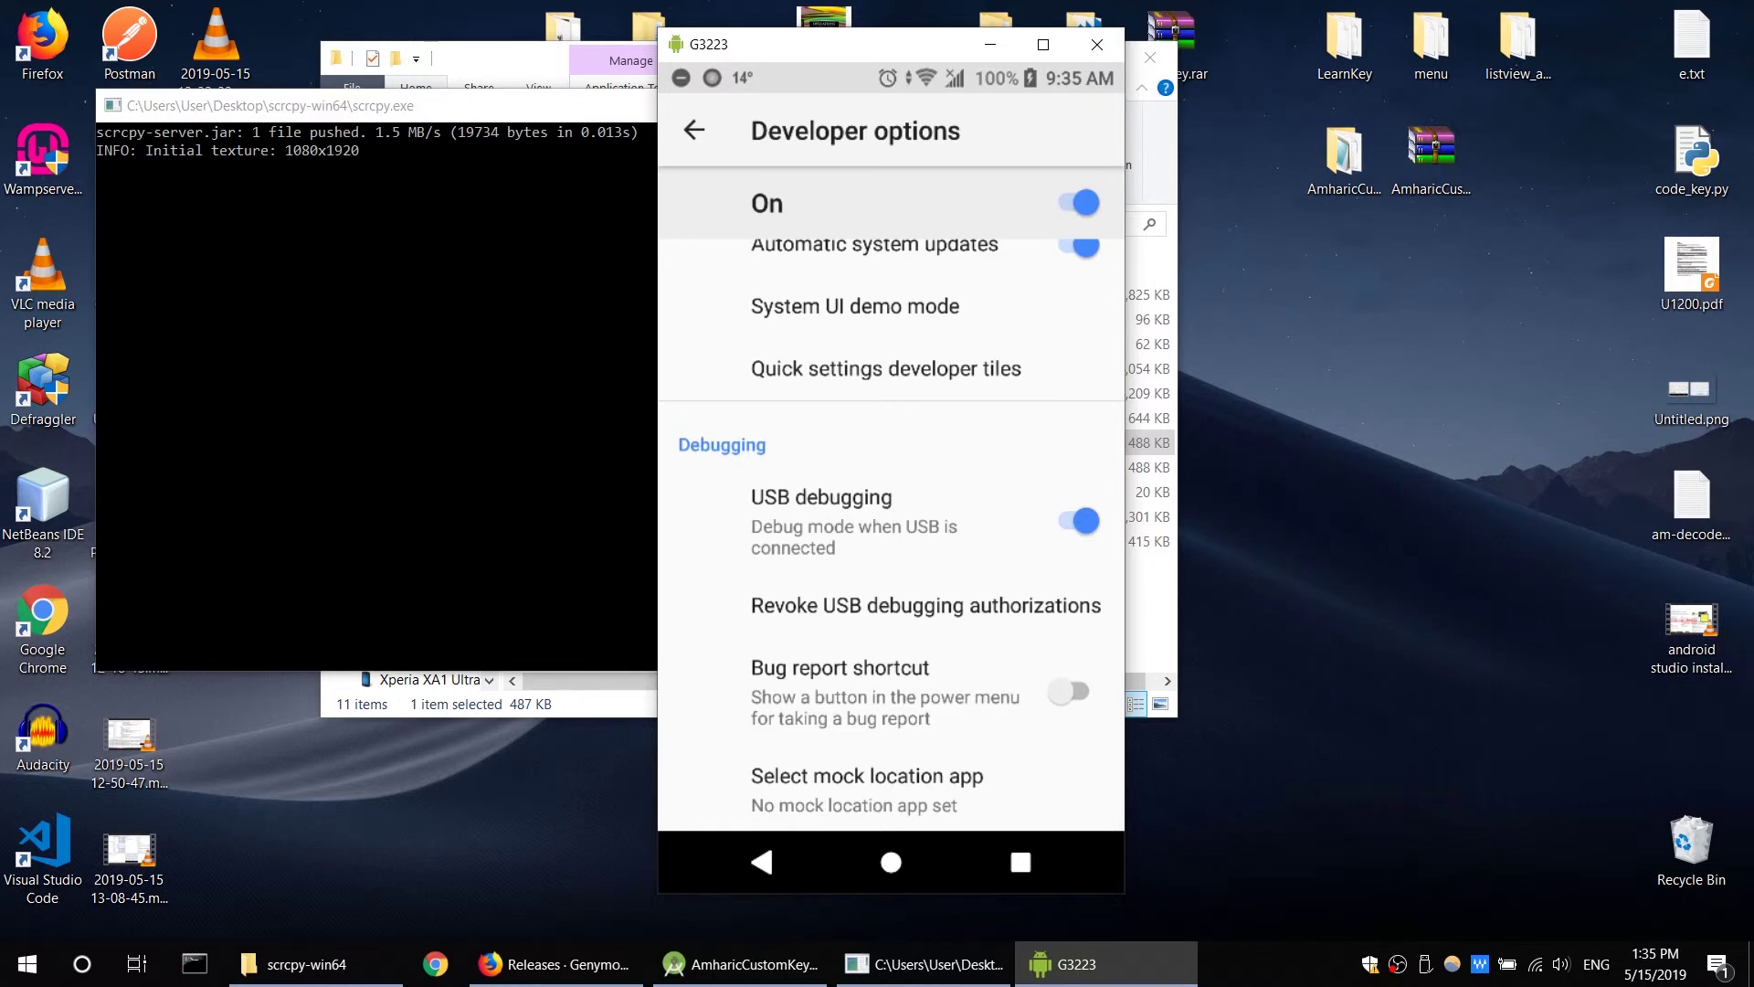
{"action": "scroll", "coordinate": [891, 535], "scroll_direction": "down", "scroll_amount": 3}
{"action": "scroll", "coordinate": [891, 536], "scroll_direction": "up", "scroll_amount": 4}
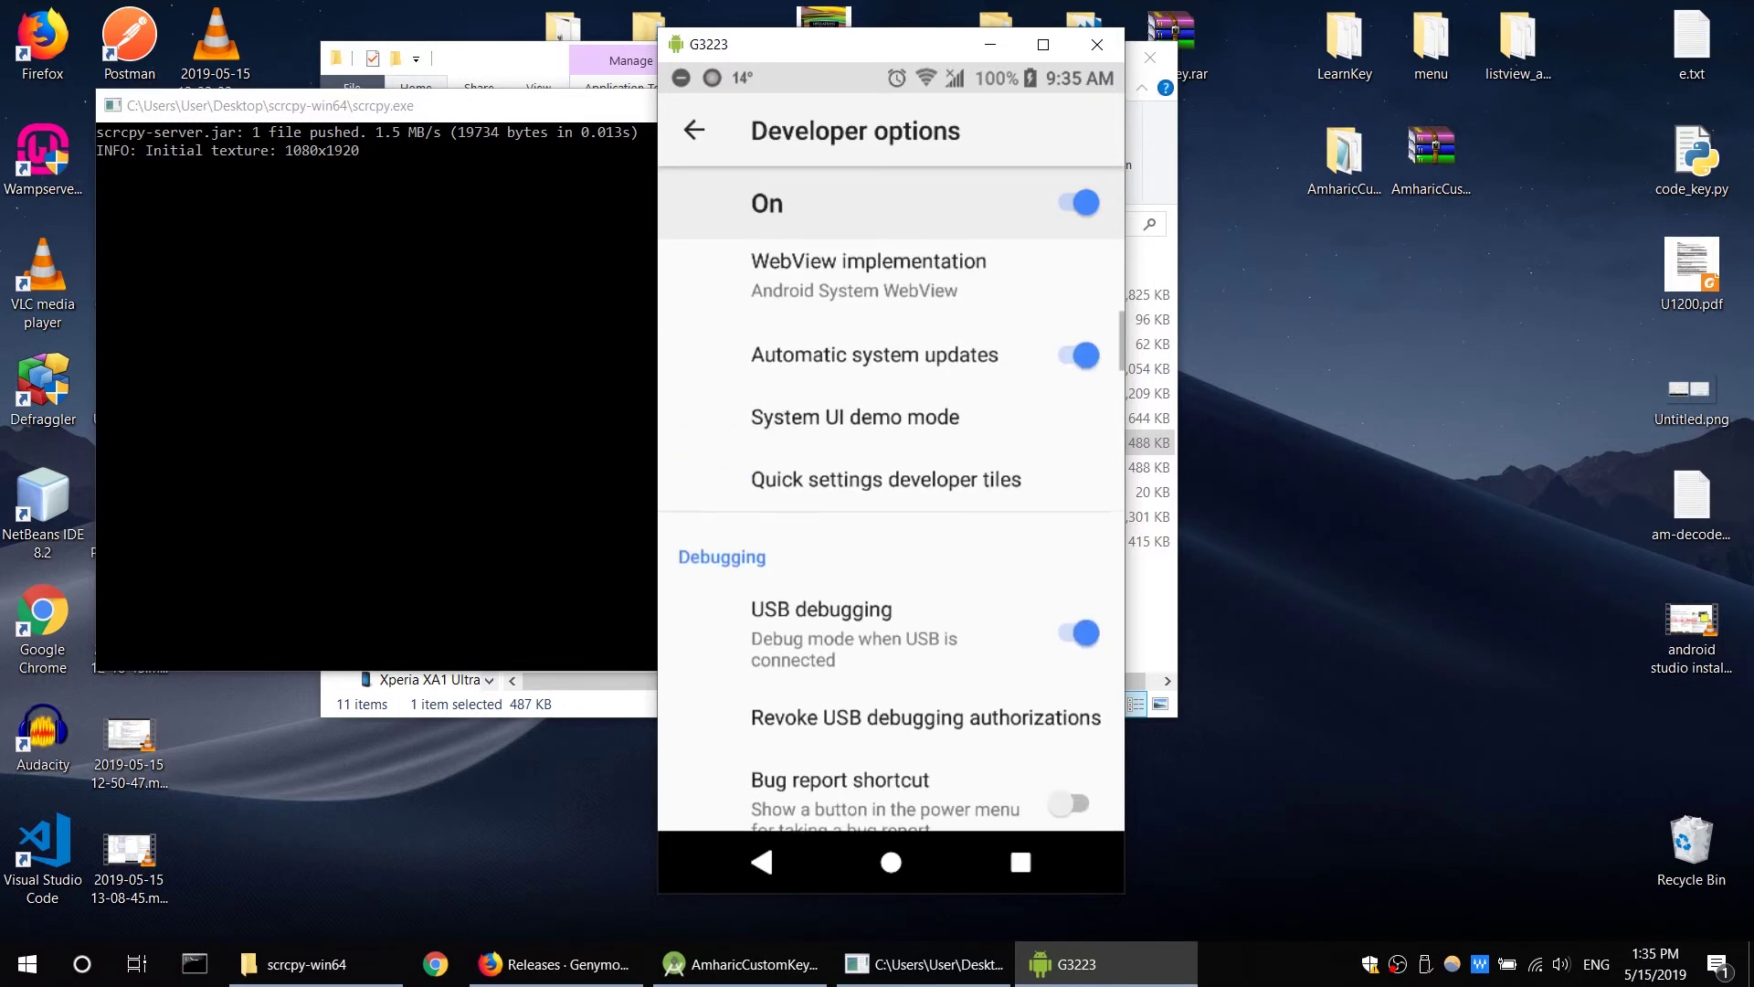
{"action": "scroll", "coordinate": [891, 535], "scroll_direction": "up", "scroll_amount": 2}
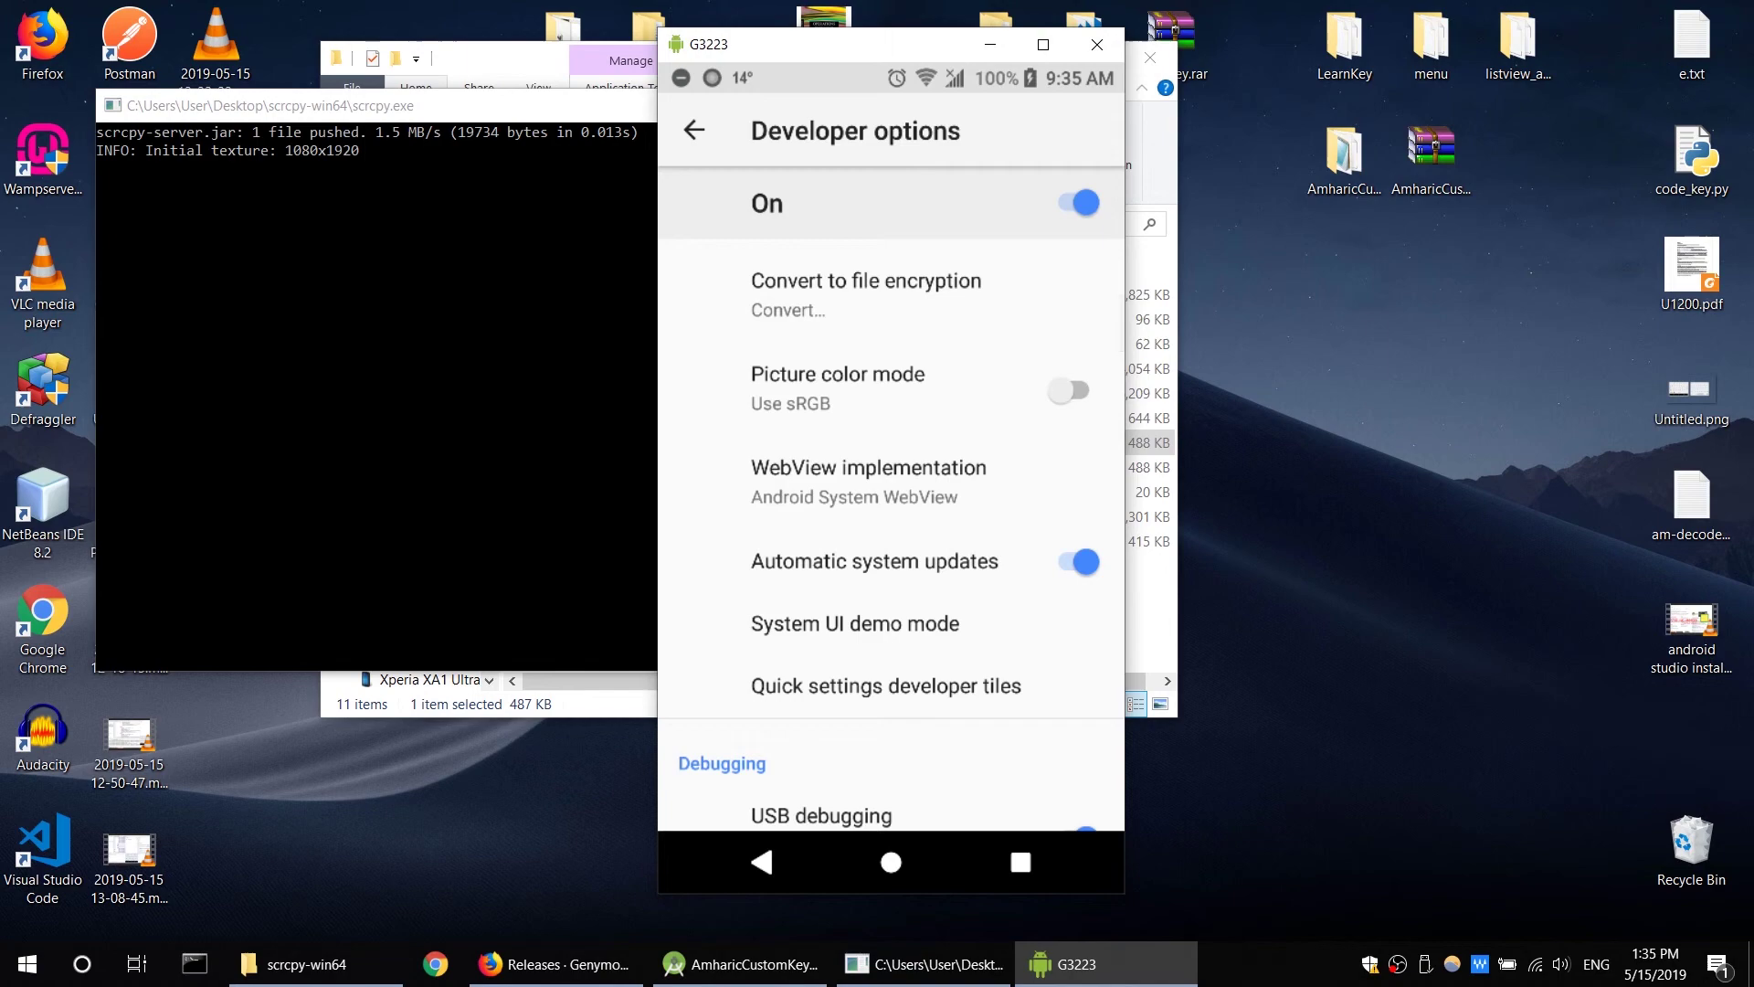
{"action": "key", "text": "ctrl+h"}
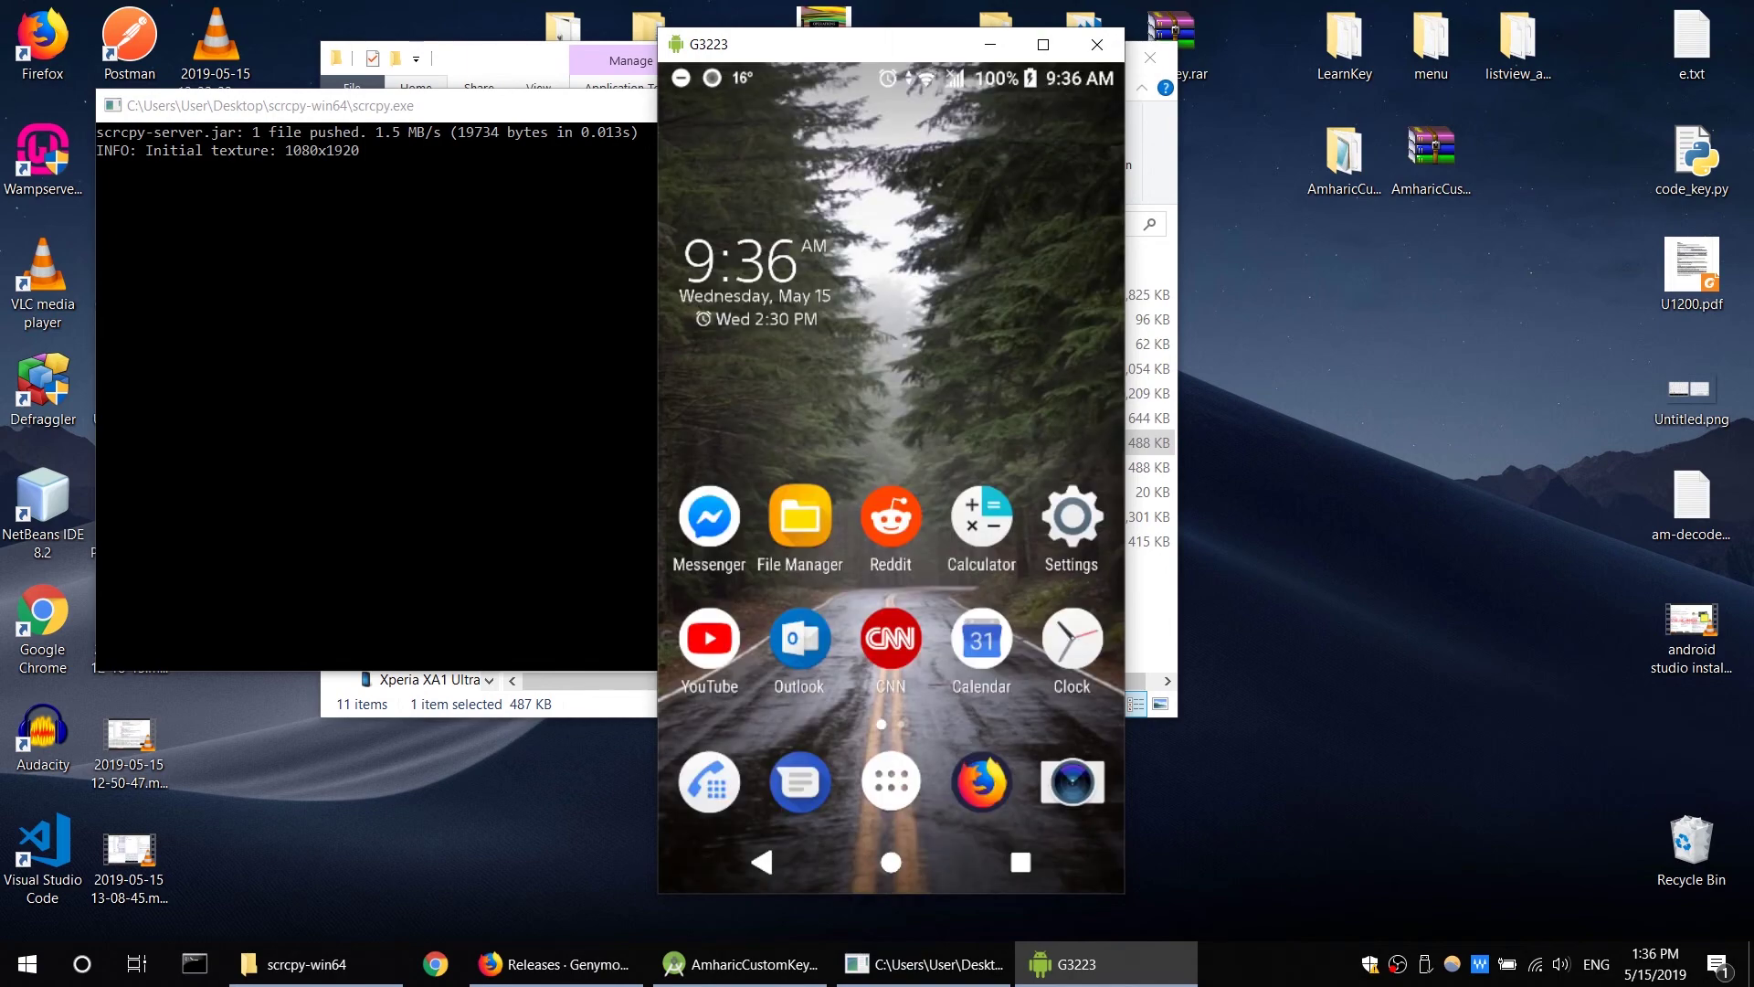